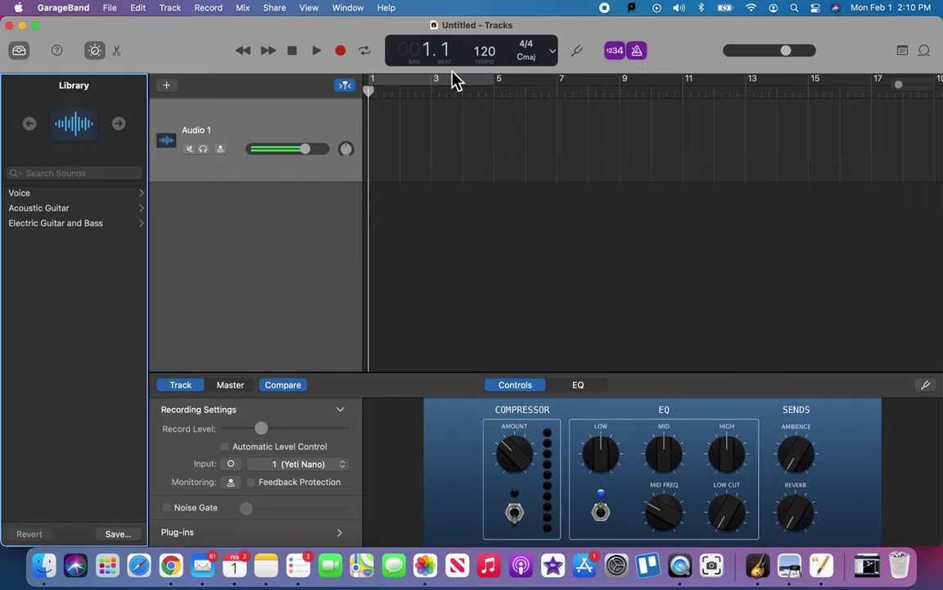
Turn off the metronome and swap the sound library for the Apple Loops browser.
click(638, 52)
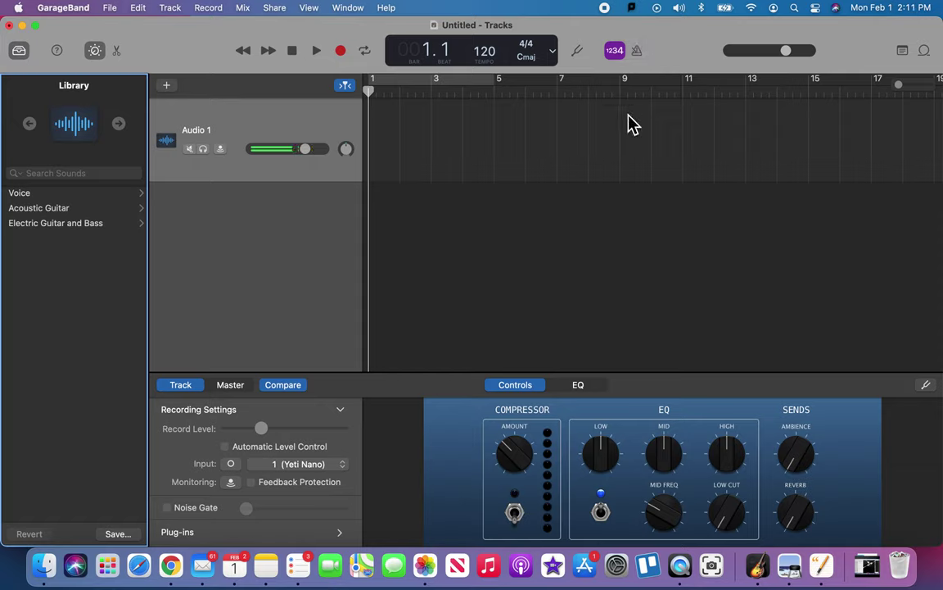
click(20, 52)
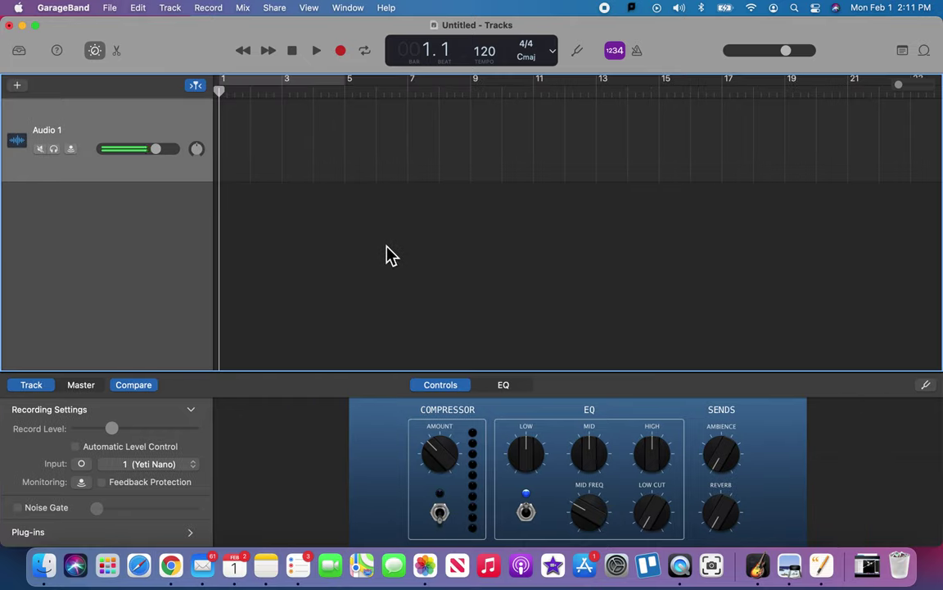
click(925, 52)
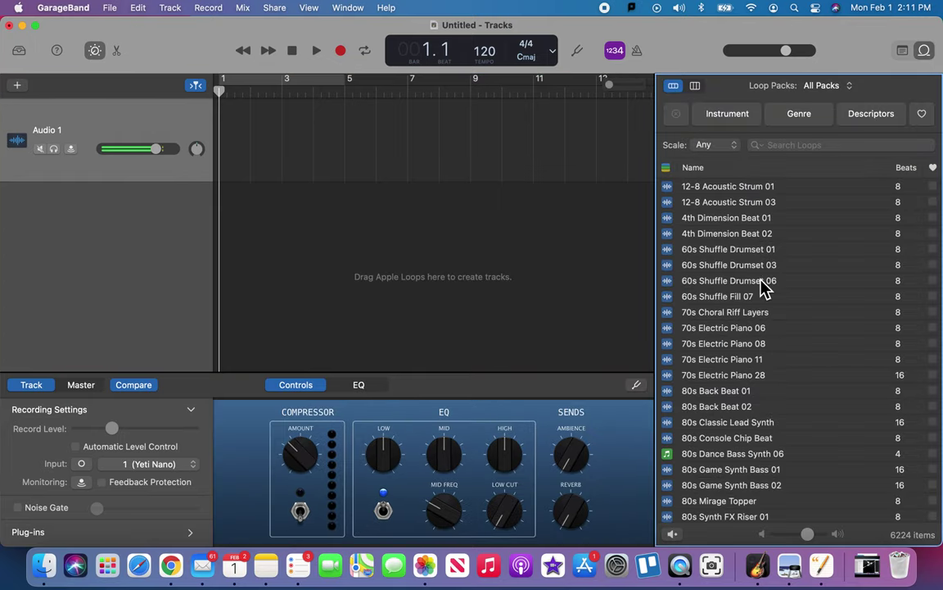
scroll(754, 309, down, 2)
scroll(754, 311, up, 3)
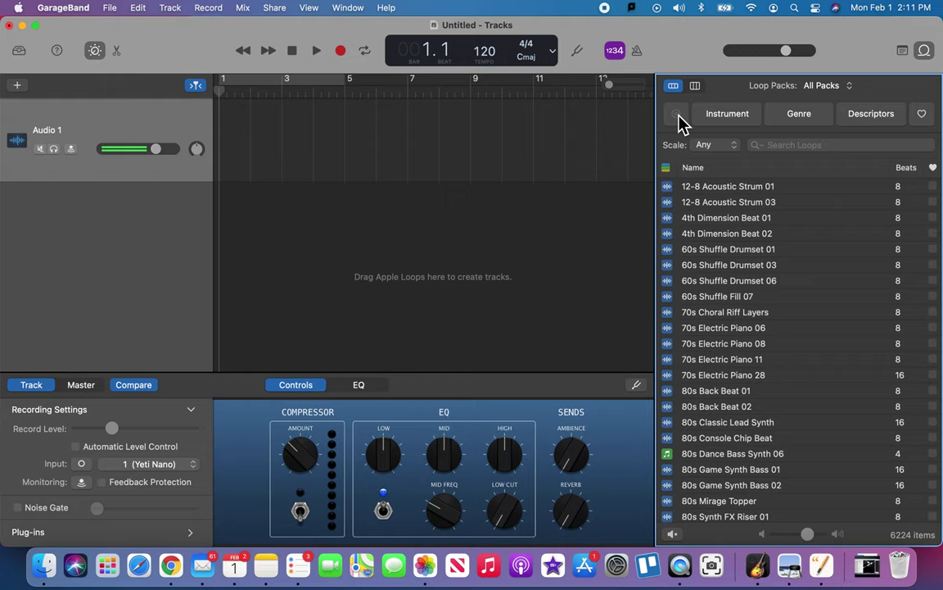
Filter the loops by the Beats instrument and preview the 4th Dimension Beat 01 loop.
click(726, 121)
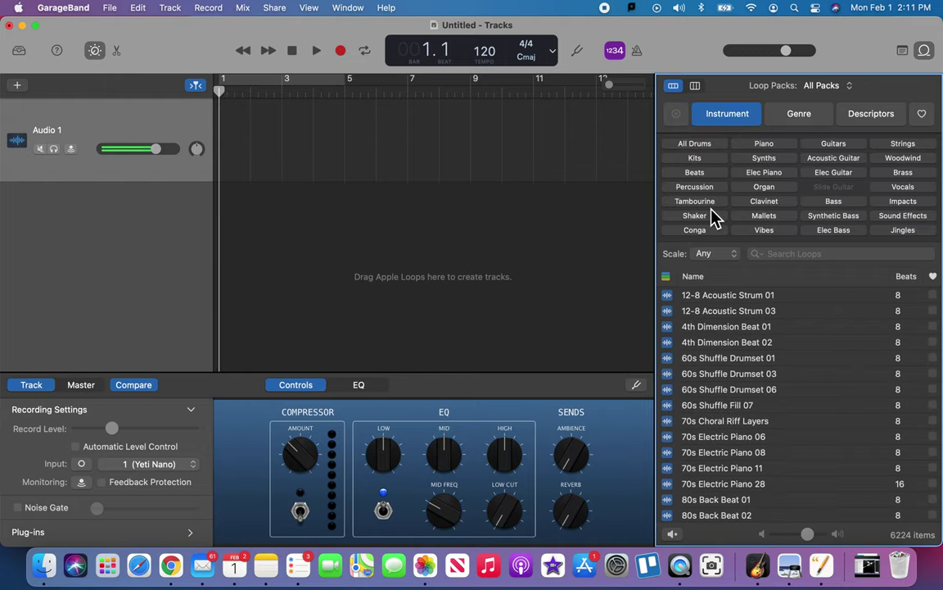
click(711, 174)
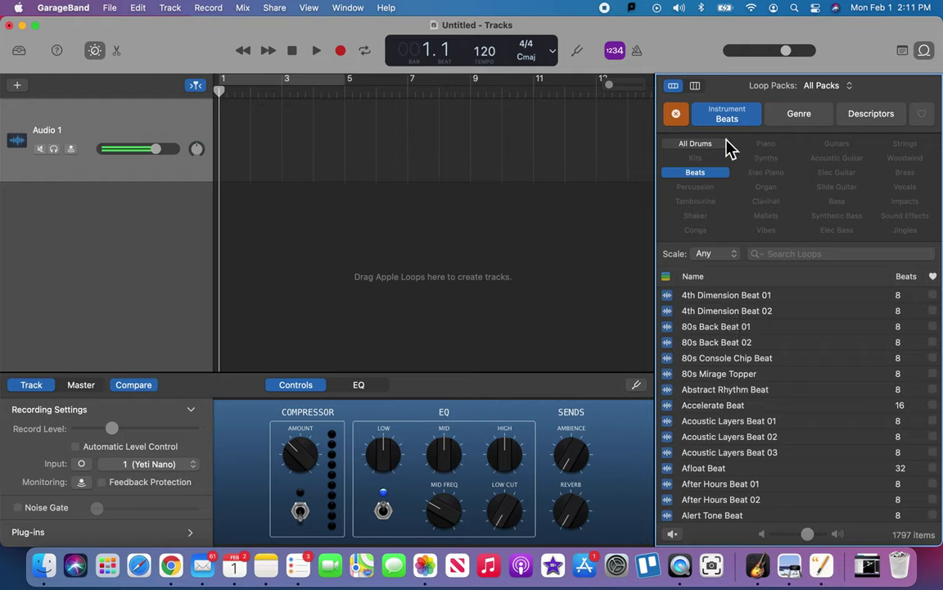
click(708, 298)
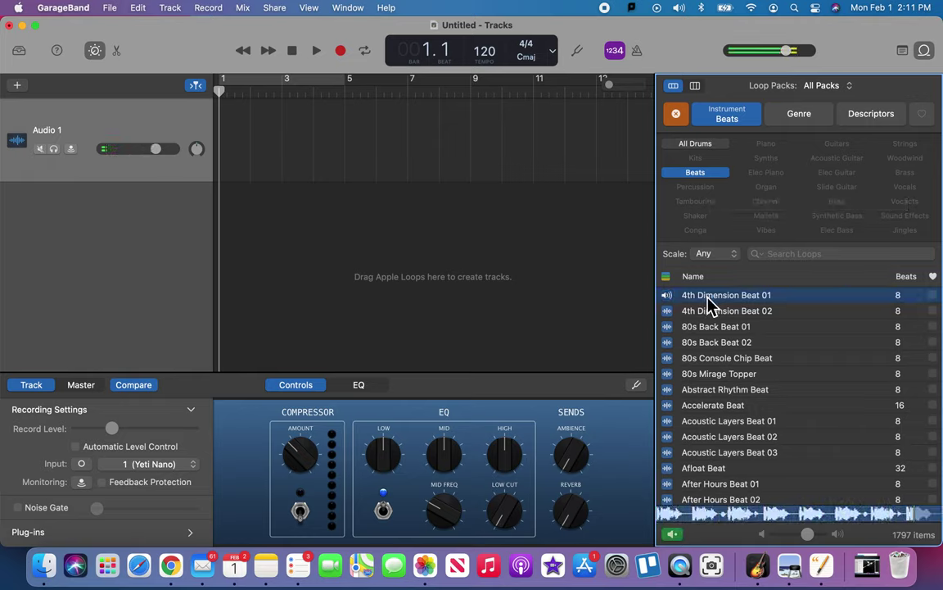
key(space)
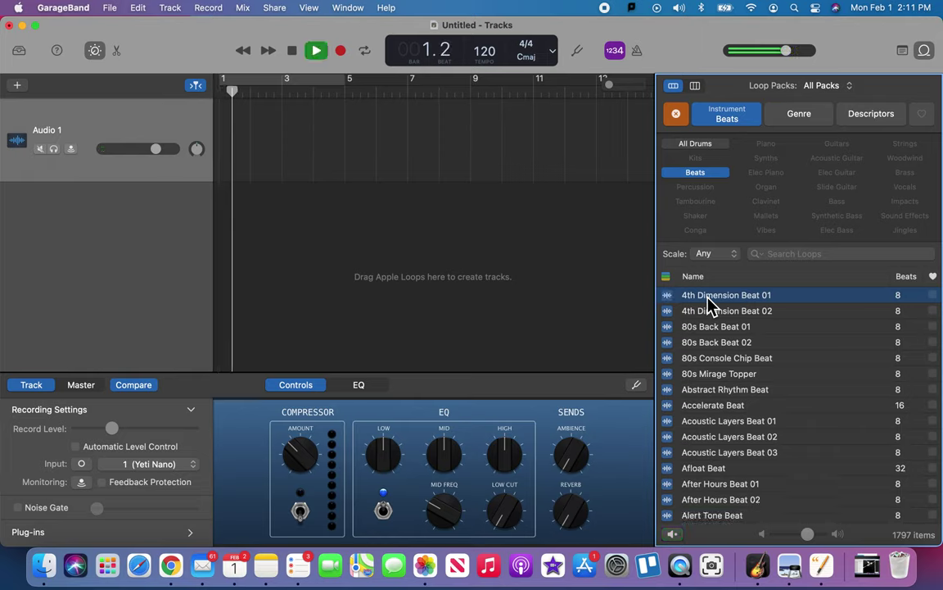
key(space)
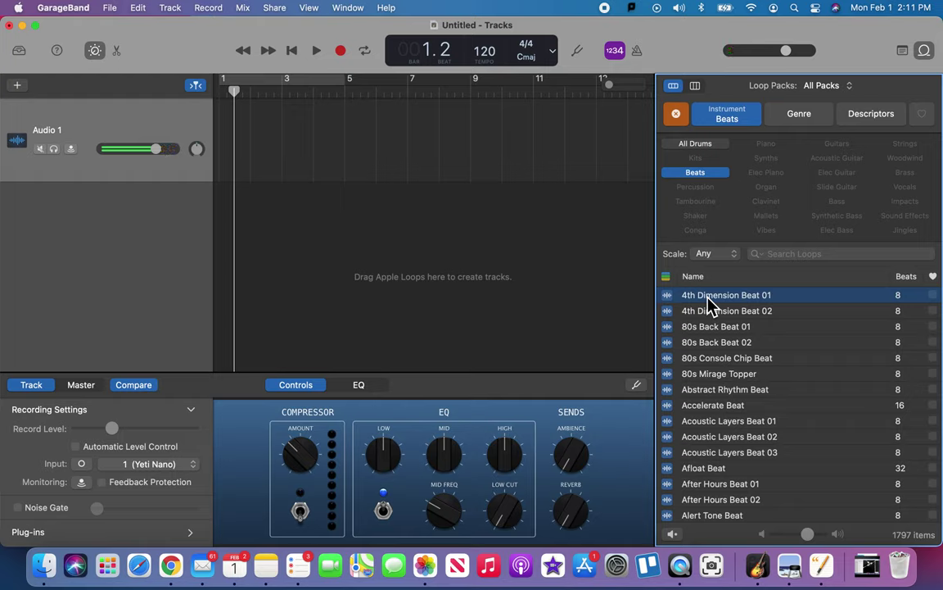
key(XF86AudioRaiseVolume)
Add the 4th Dimension Beat 01 loop on a new track at bar 1 and delete the empty Audio 1 track.
drag(711, 300, 275, 235)
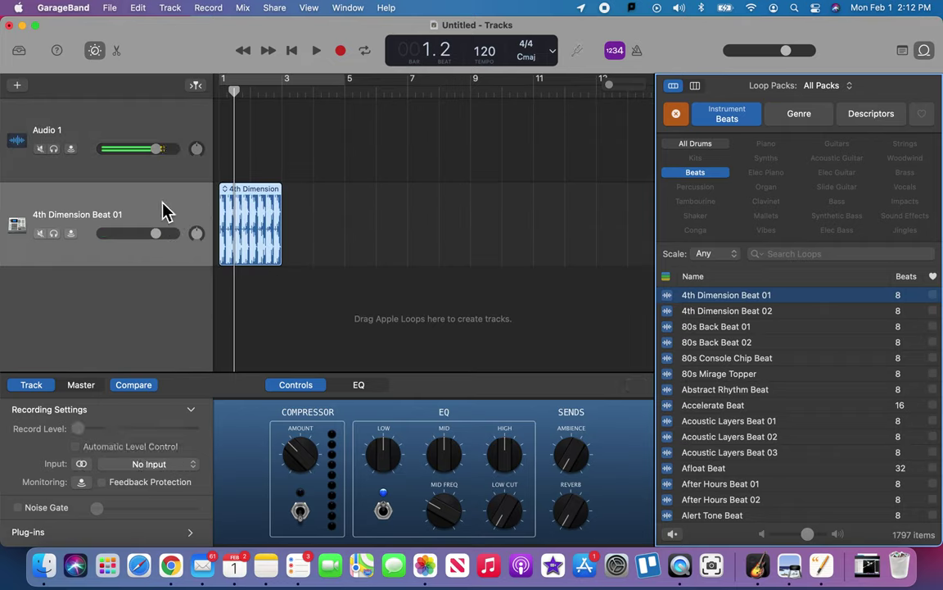
click(174, 129)
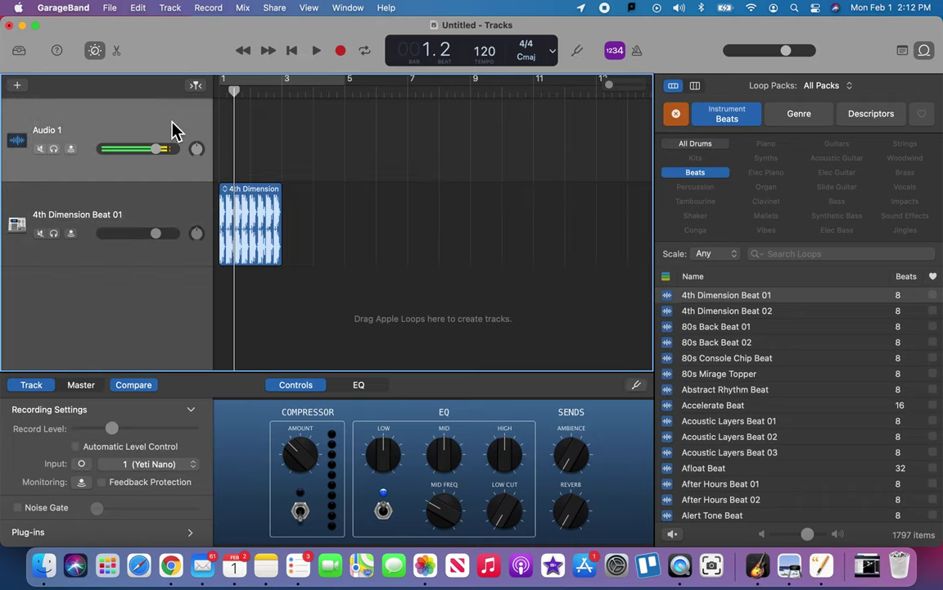
right_click(174, 130)
click(210, 204)
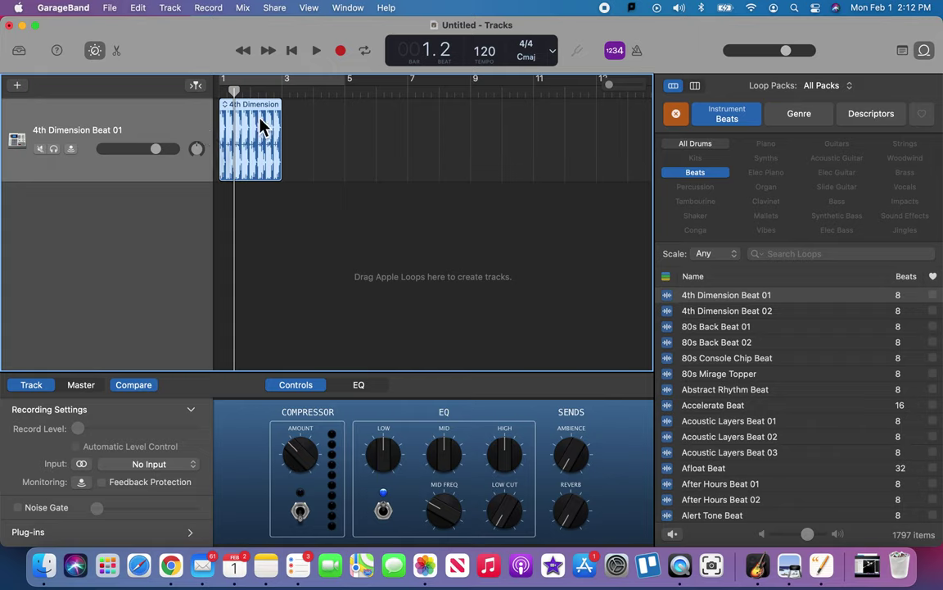
Play the beat region from the start of the project, stopping just past its end.
click(293, 51)
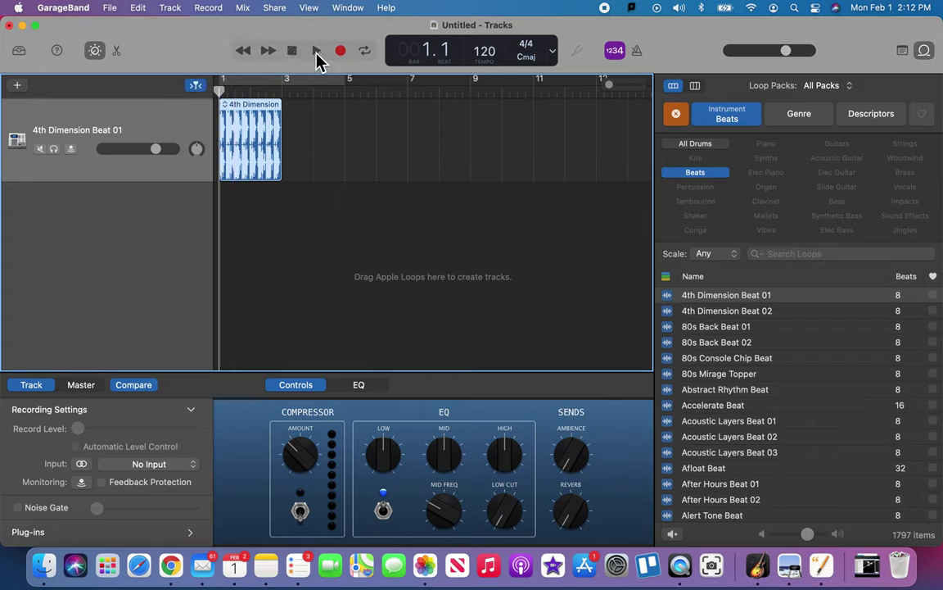
click(317, 51)
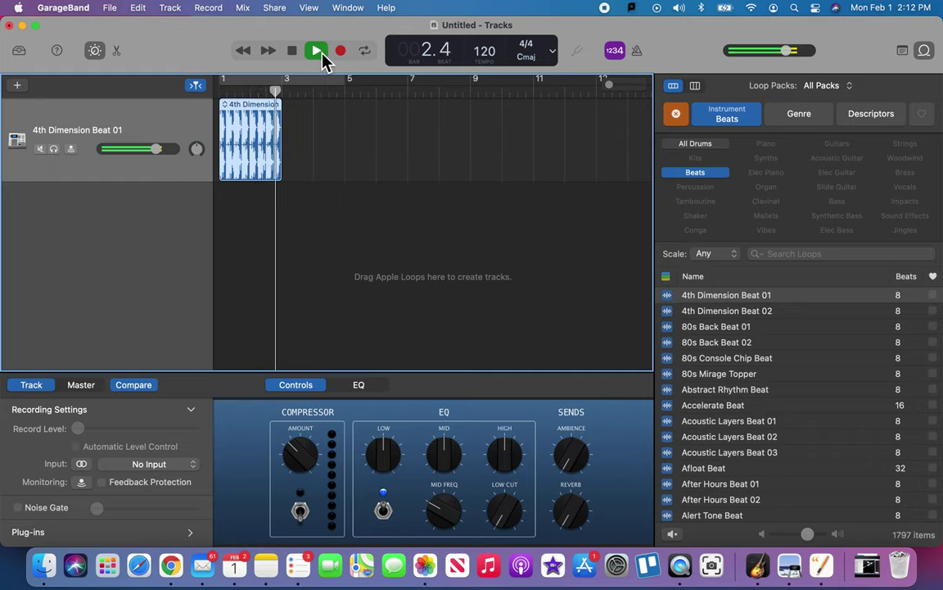
click(317, 50)
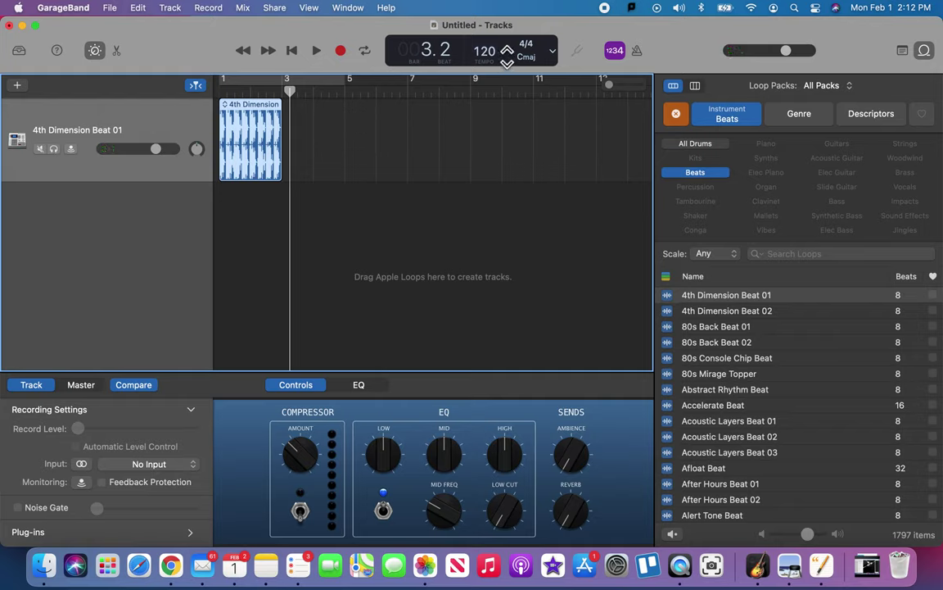
Switch the counter display to Beats & Time and place the playhead at about 2:32, in bar 77.
click(556, 56)
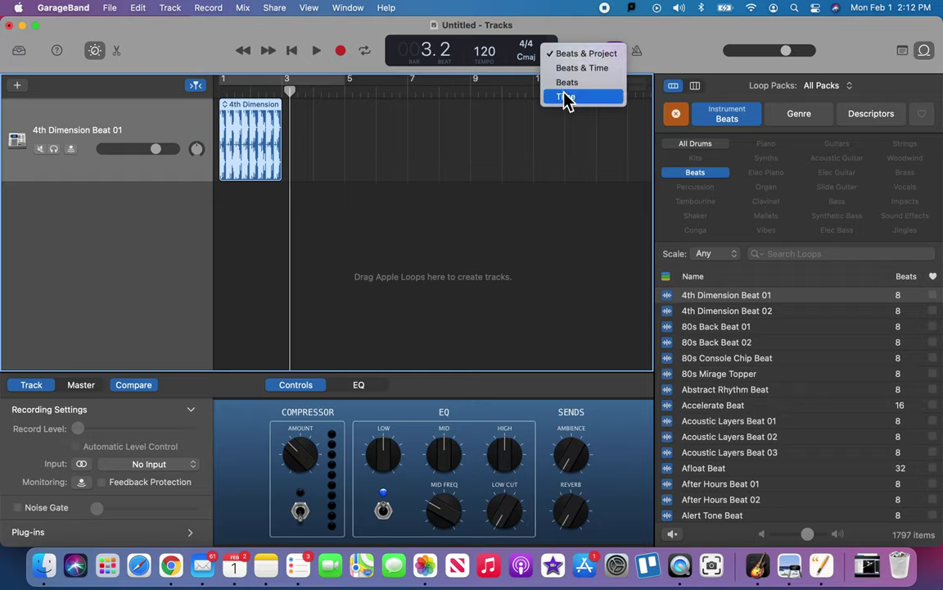
click(577, 69)
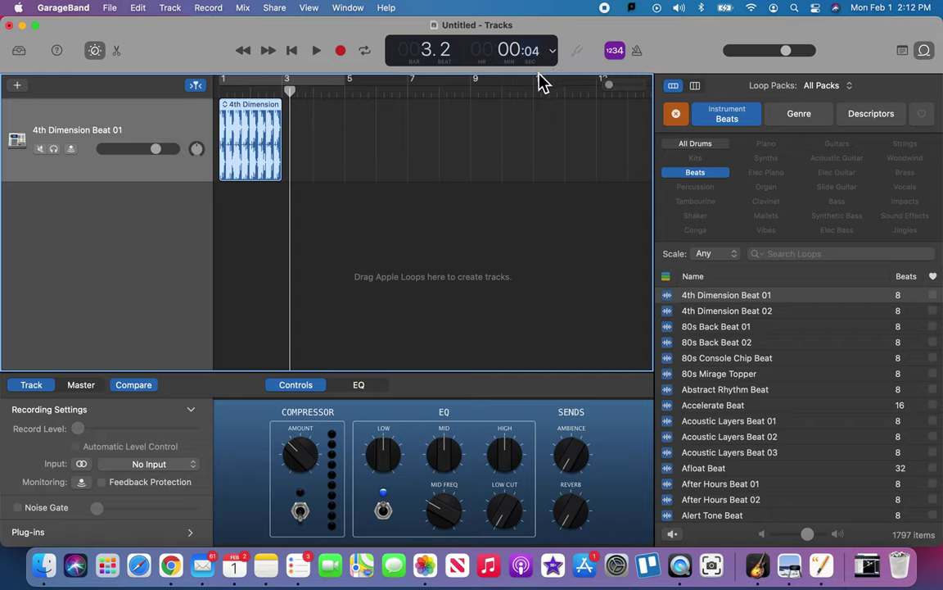
scroll(588, 156, right, 10)
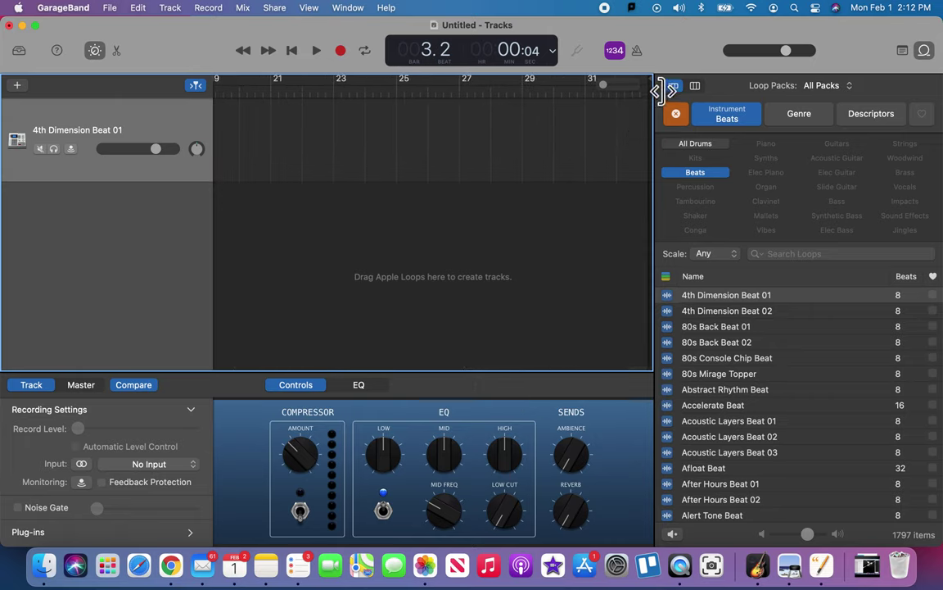
mouse_move(659, 87)
mouse_down()
mouse_move(696, 90)
mouse_move(569, 90)
mouse_up()
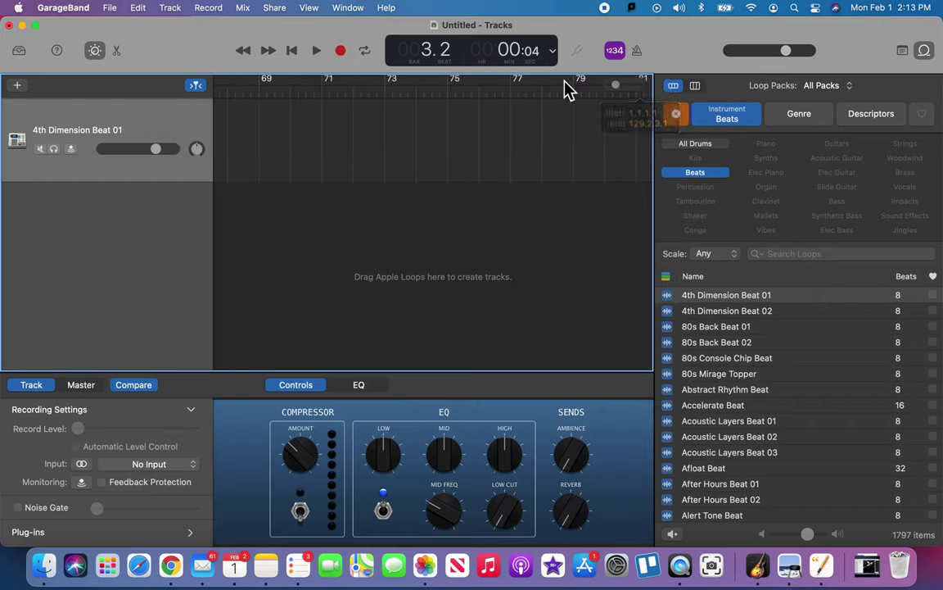
click(559, 95)
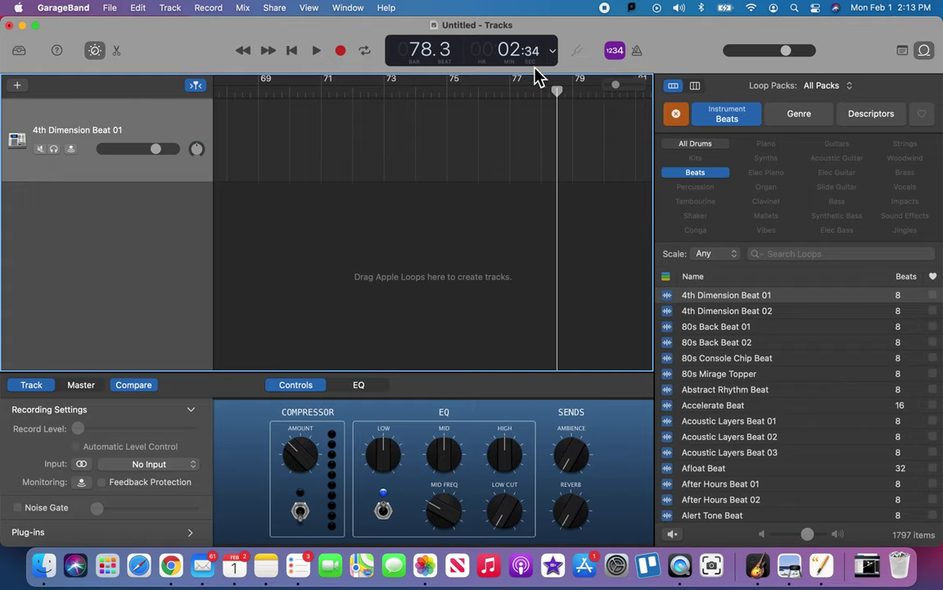
drag(557, 115, 534, 121)
drag(655, 78, 579, 86)
click(669, 90)
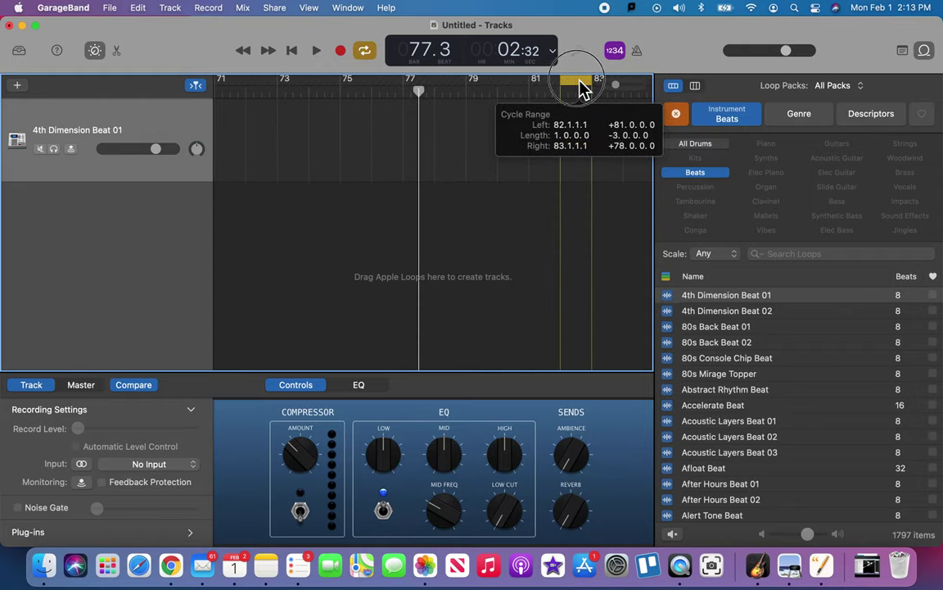
click(565, 87)
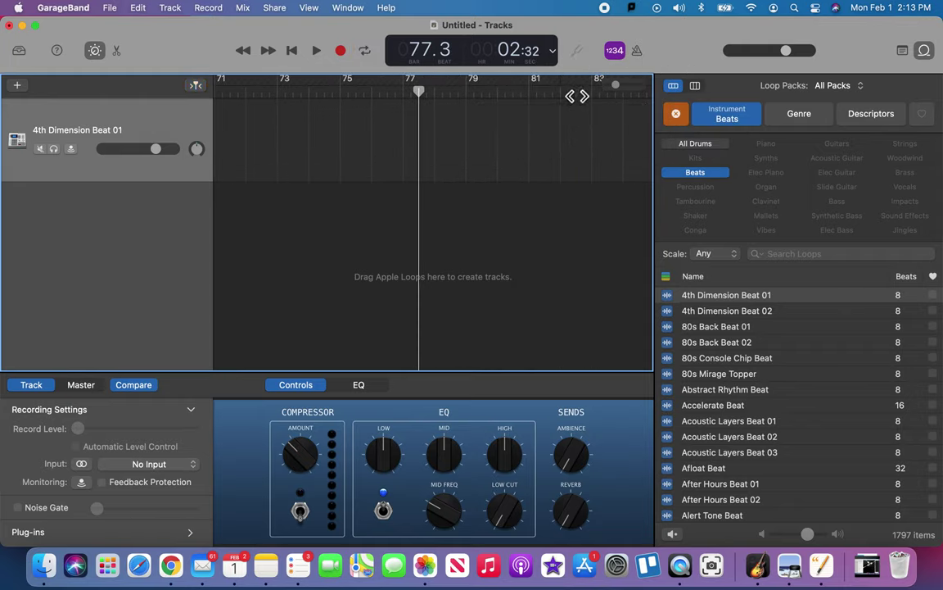
drag(509, 90, 550, 99)
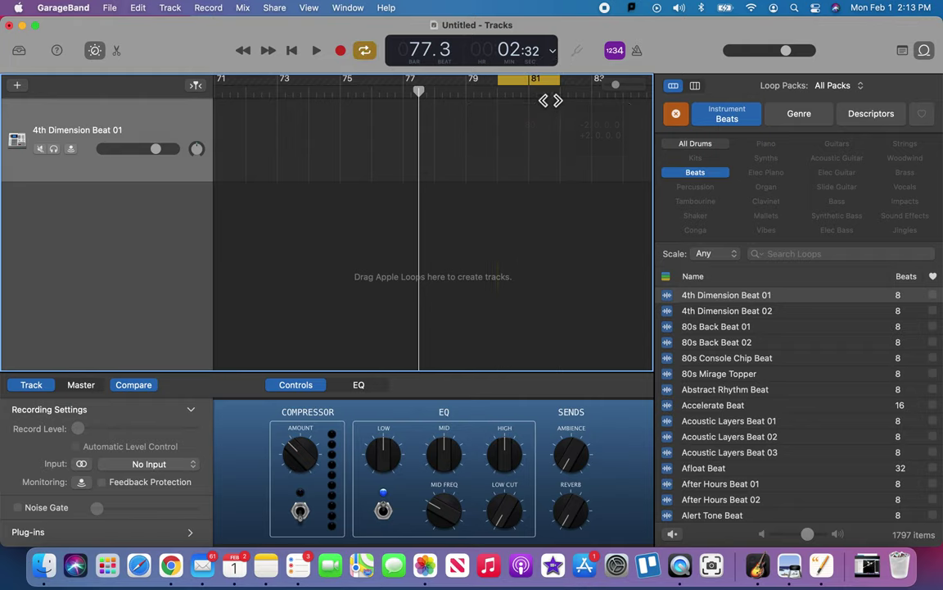
click(365, 51)
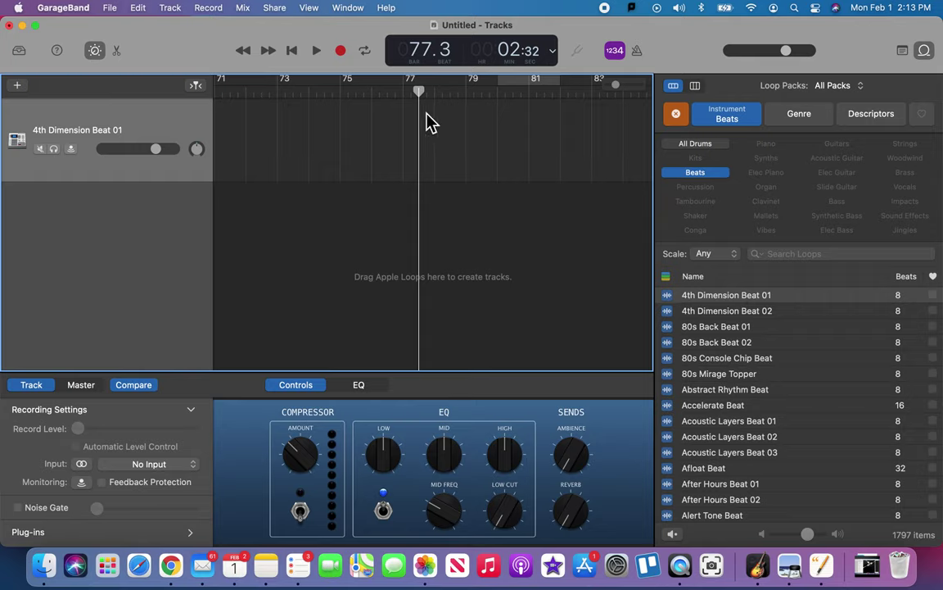
Loop the 4th Dimension Beat 01 region from its end out to bar 77, just before the playhead.
scroll(385, 295, left, 20)
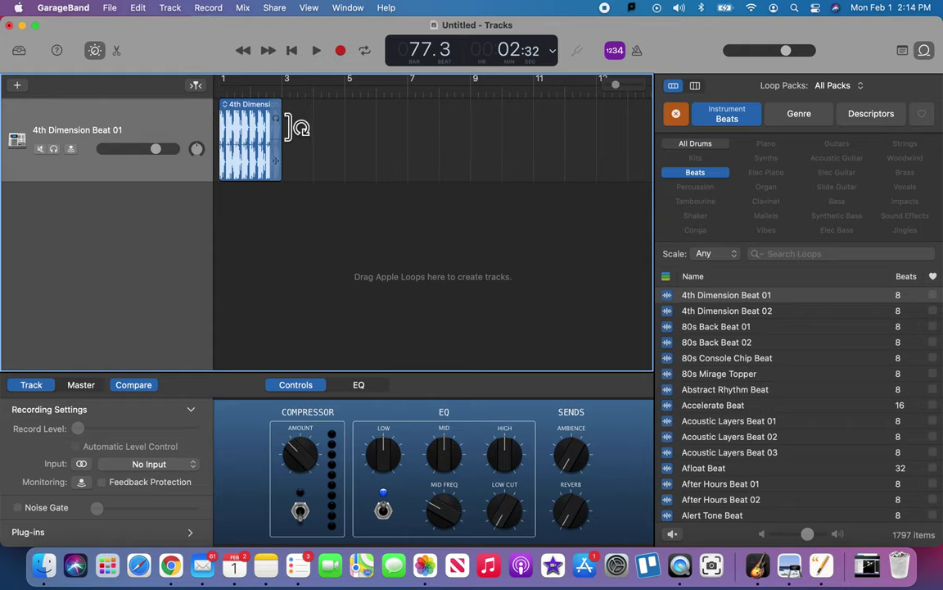
drag(300, 128, 673, 143)
drag(508, 131, 248, 115)
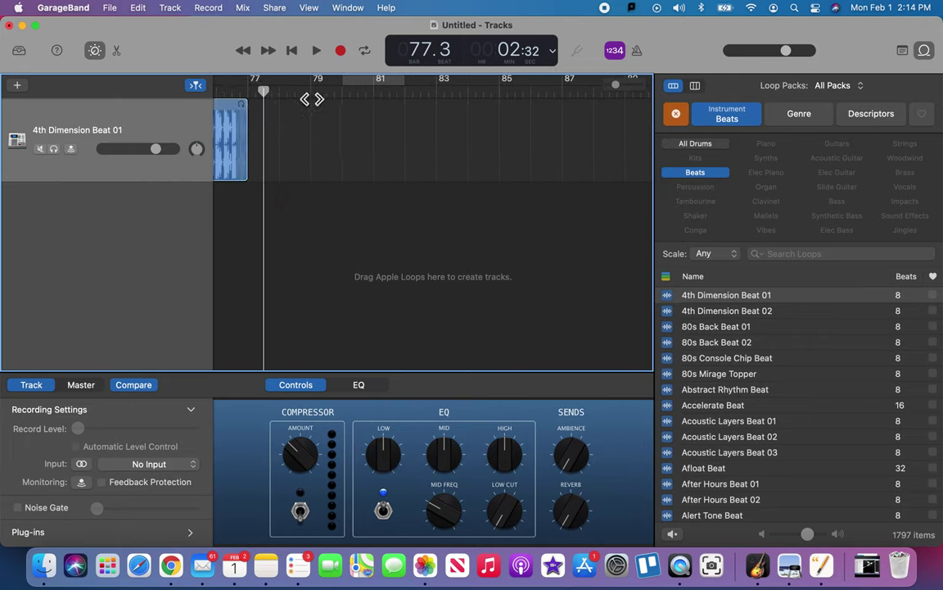
Play the looped beat from the start of the project for about four bars with the system volume raised.
click(293, 50)
click(319, 53)
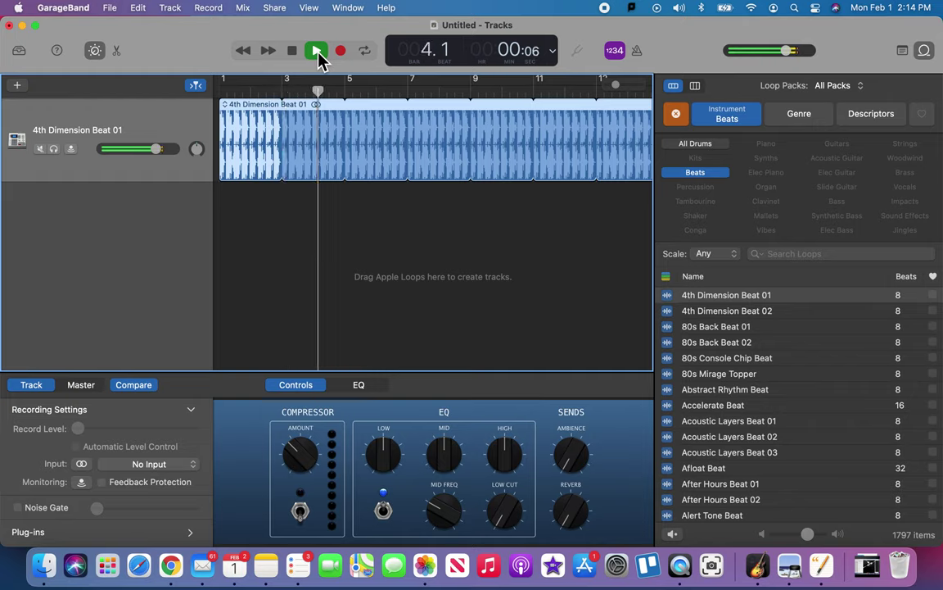
key(XF86AudioRaiseVolume)
click(317, 51)
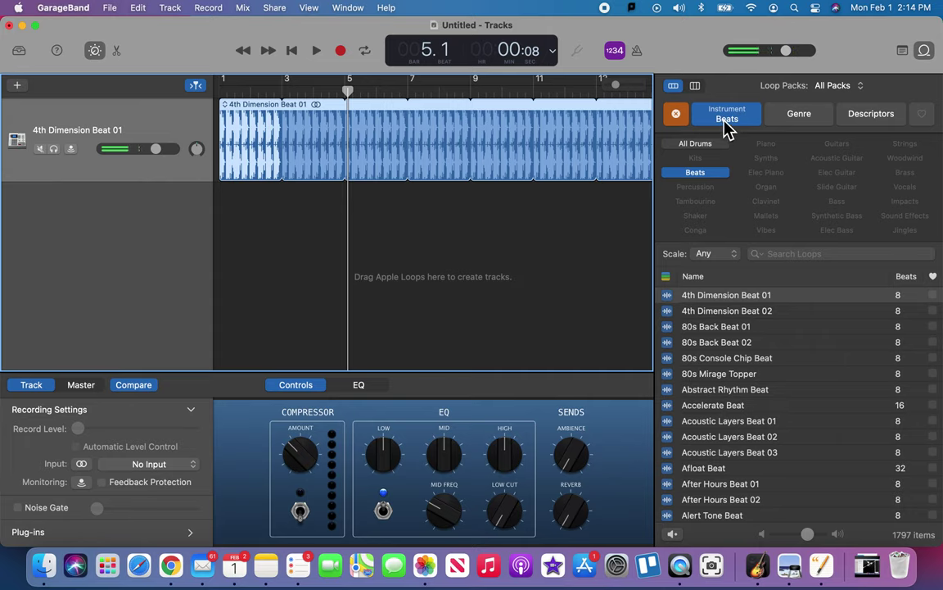
Replace the Beats filter with Synths and preview the 70s Choral Riff Layers loop.
click(676, 115)
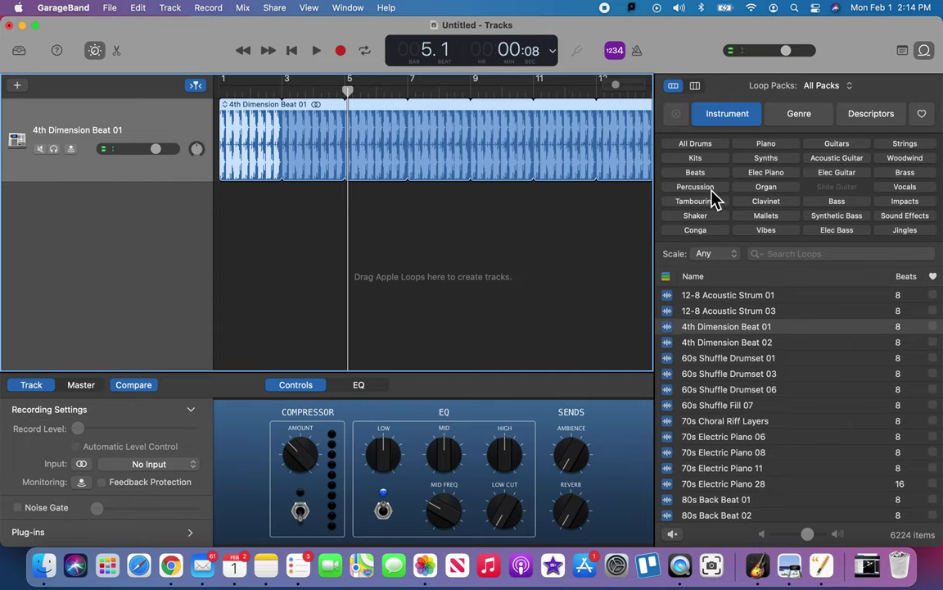
click(768, 160)
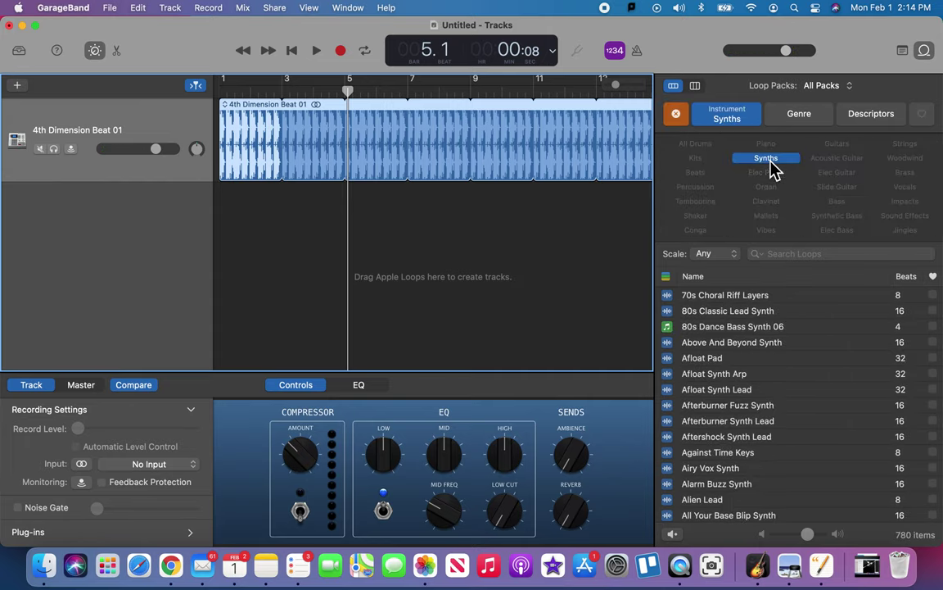
click(716, 296)
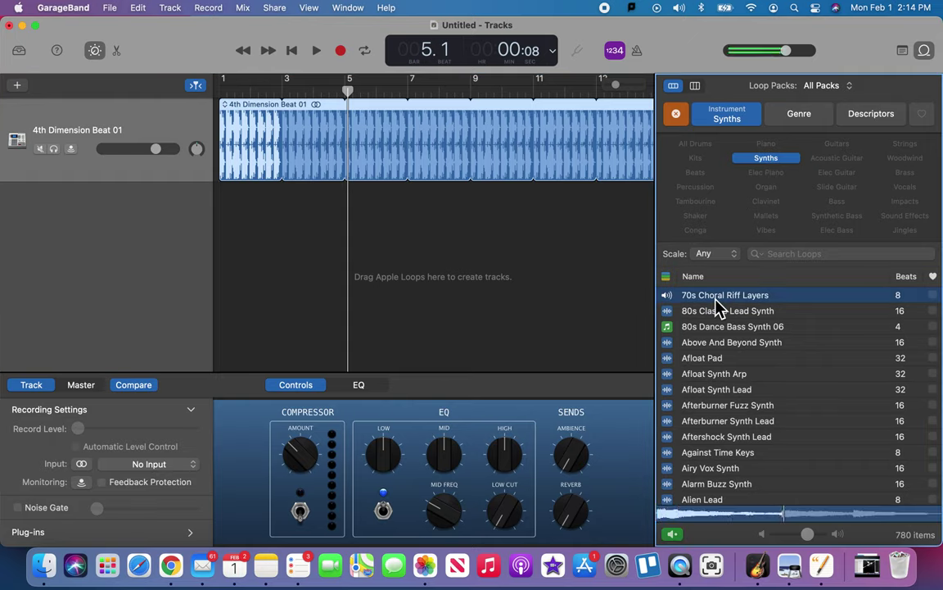
click(717, 304)
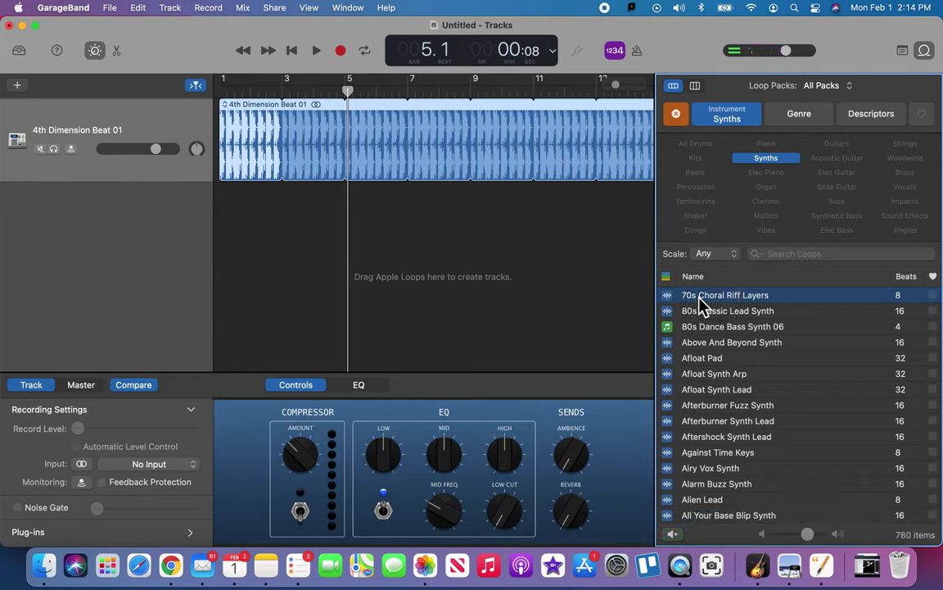
Add the 70s Choral Riff Layers loop on a new track at bar 3 and play the project from the start.
drag(703, 303, 287, 206)
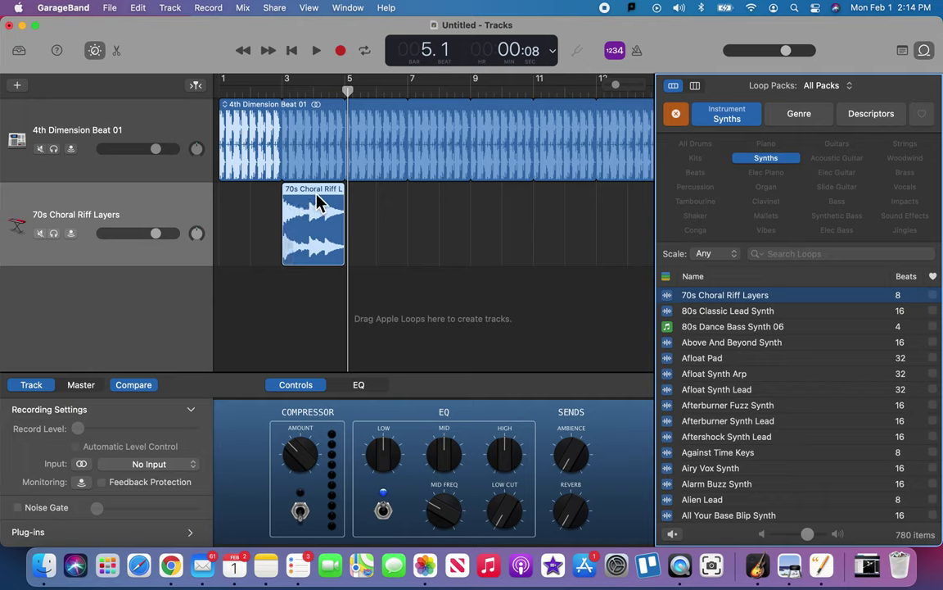
click(293, 54)
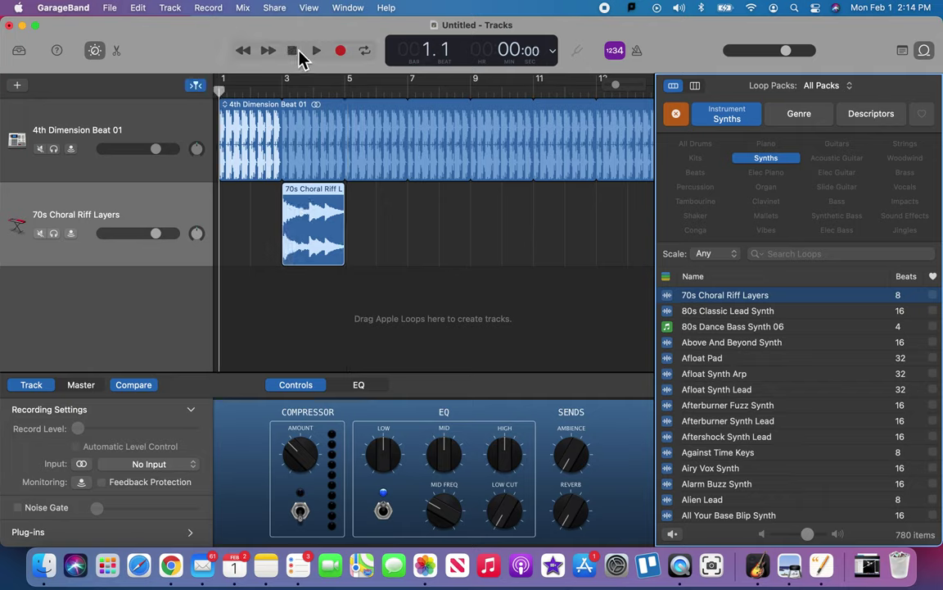
click(322, 52)
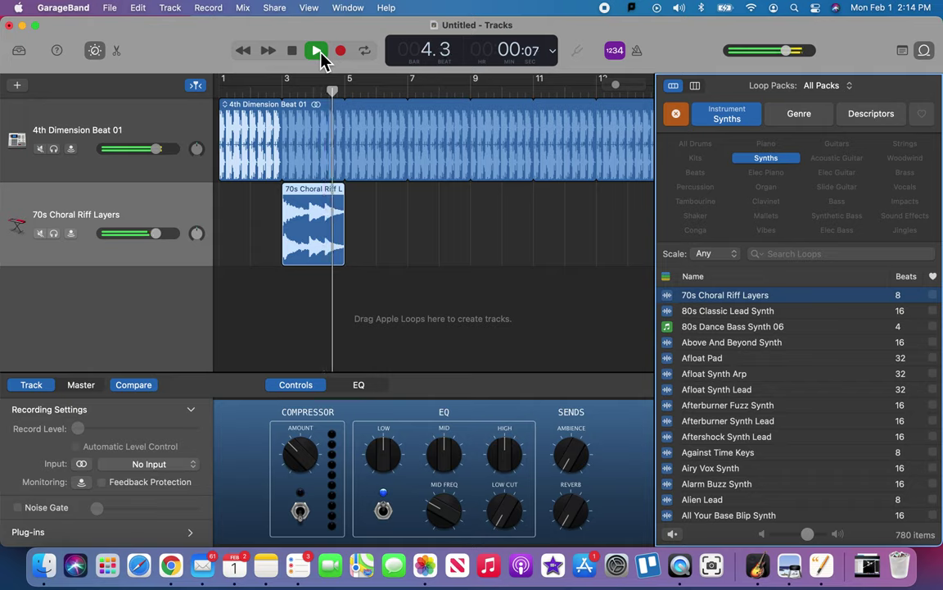
Loop the 70s Choral Riff Layers region out to bar 7 and play the project from the start.
click(318, 52)
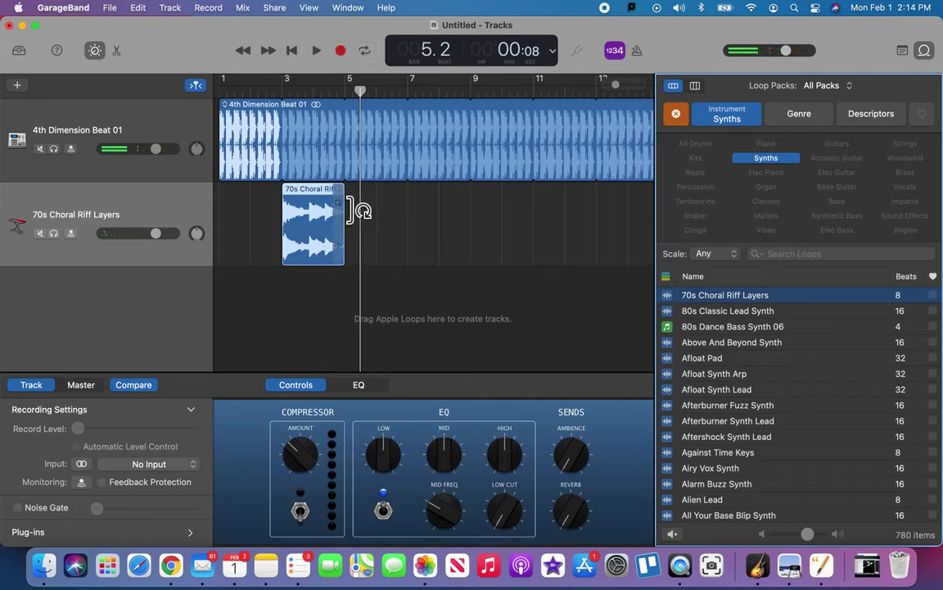
drag(352, 210, 419, 204)
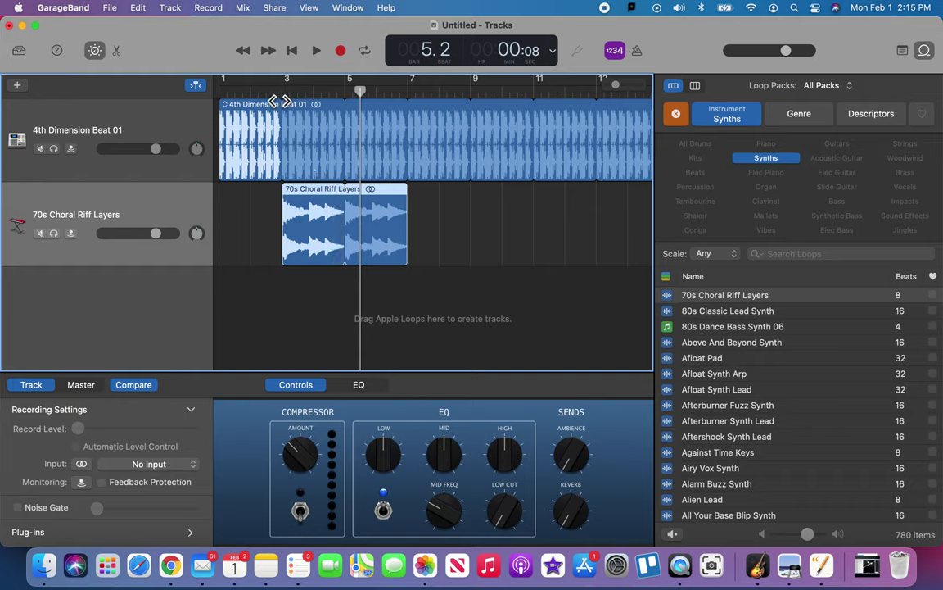
click(293, 53)
click(319, 54)
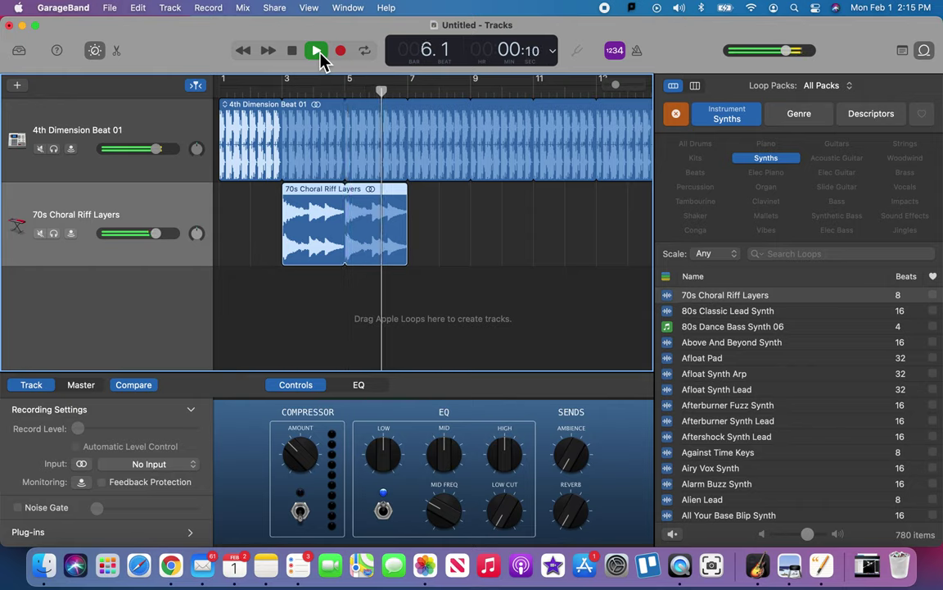
key(space)
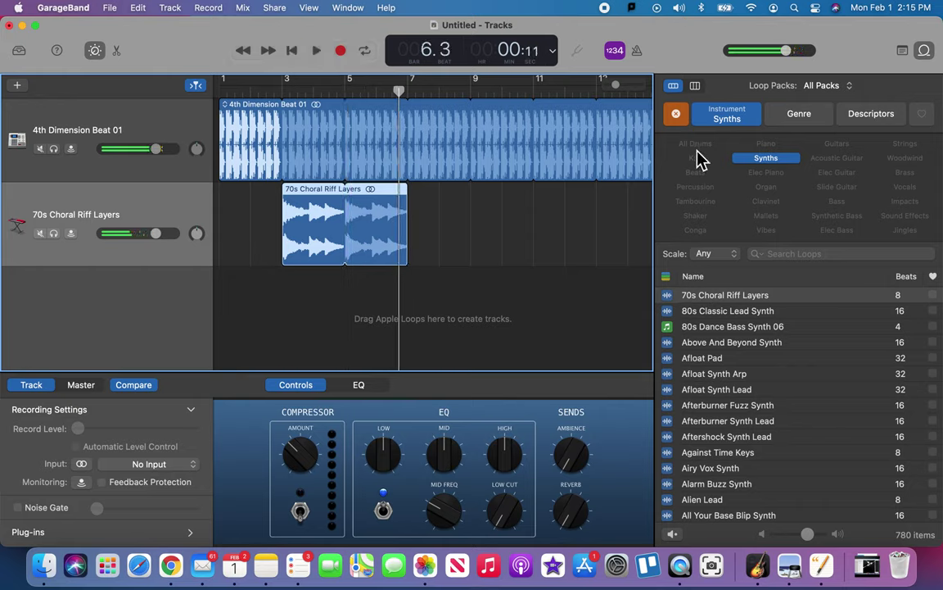
Replace the Synths filter with Bass, preview the 80s Game Synth Bass 01 loop and add it on a new track at bar 3.
click(677, 115)
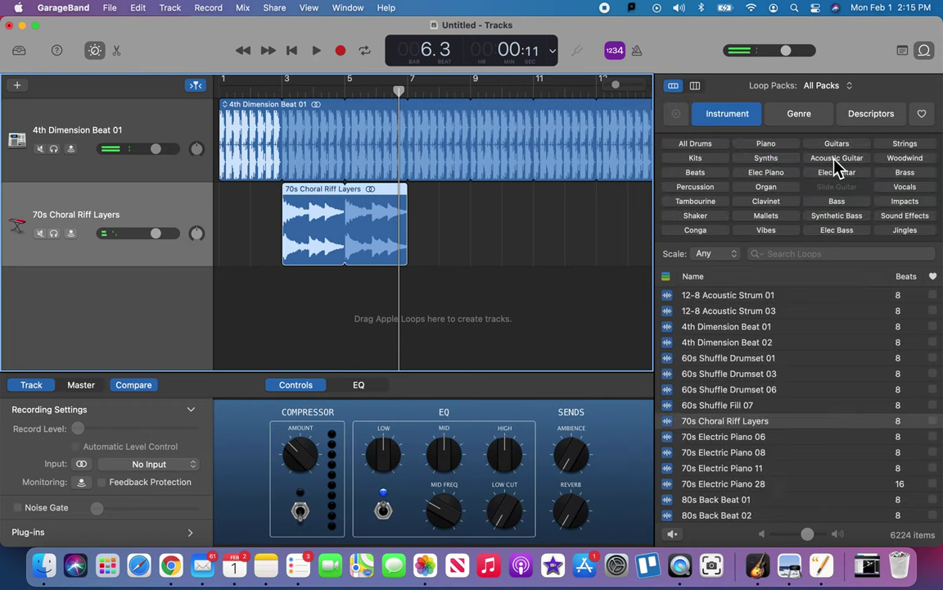
click(837, 202)
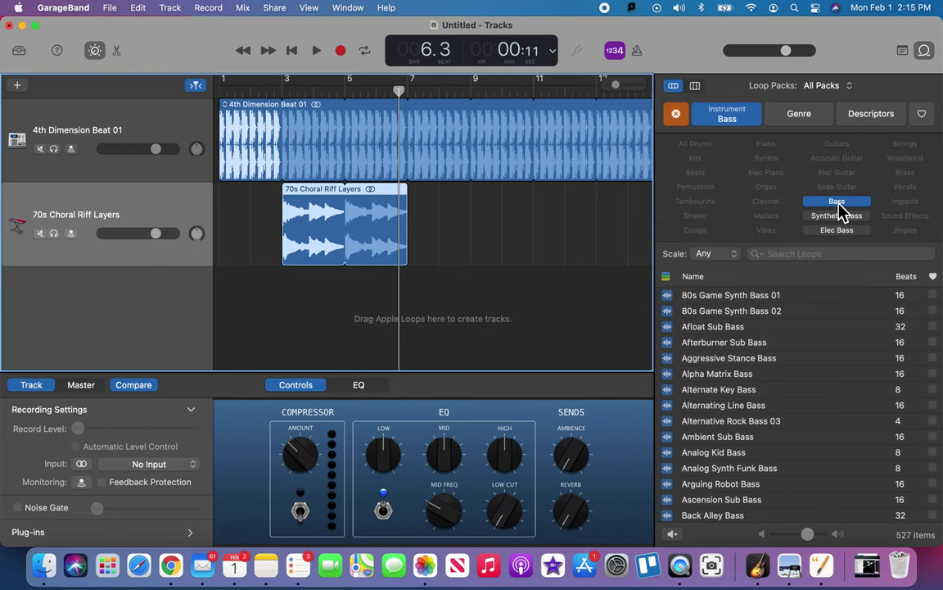
click(744, 300)
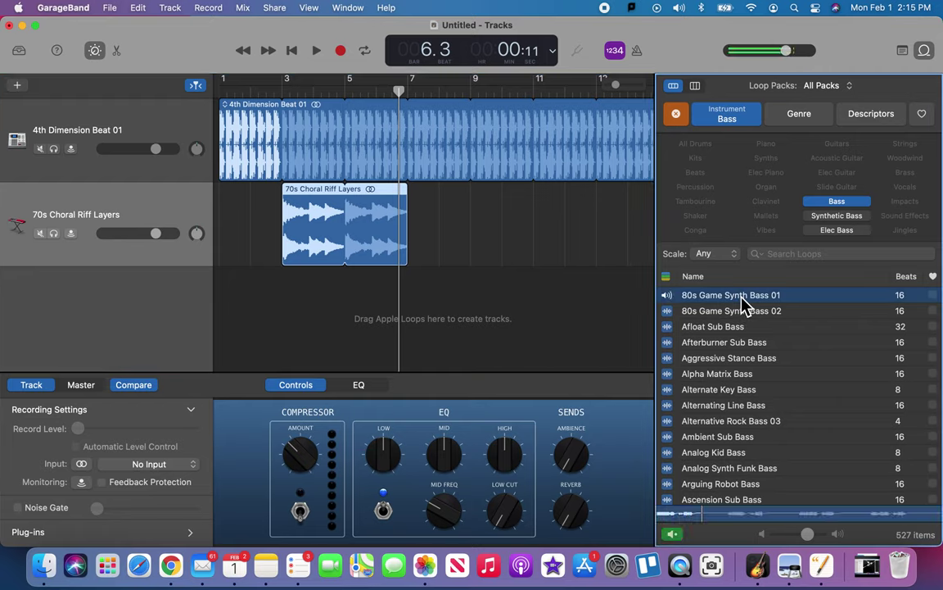
drag(727, 299, 311, 237)
Play the layered beat, choral riff and bass from bar 3 for about two and a half bars.
click(286, 84)
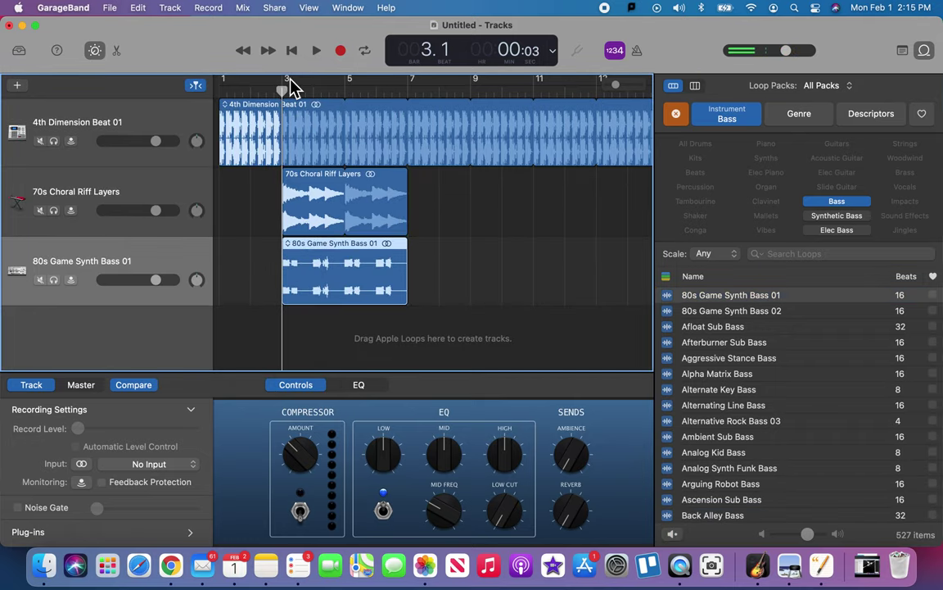
click(318, 50)
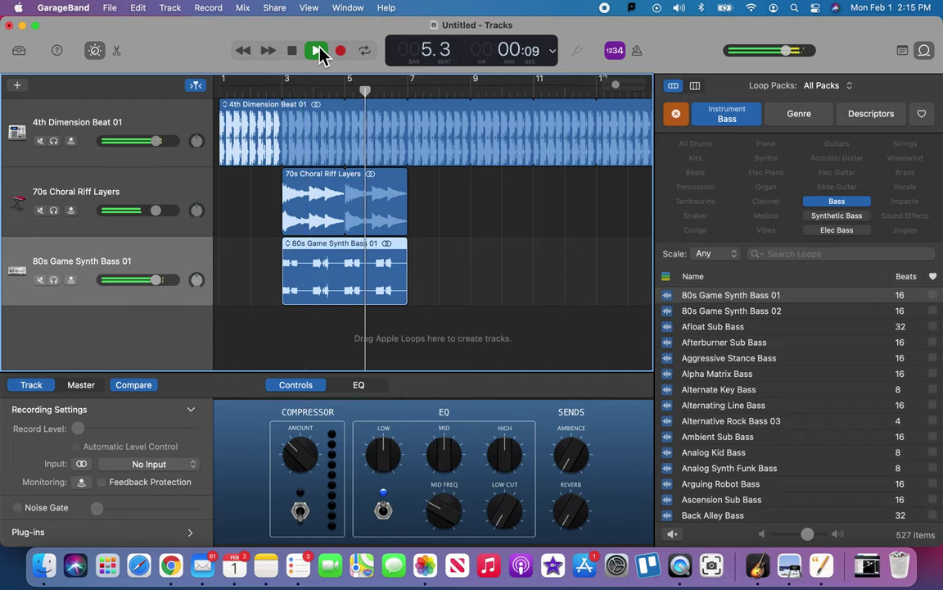
click(318, 50)
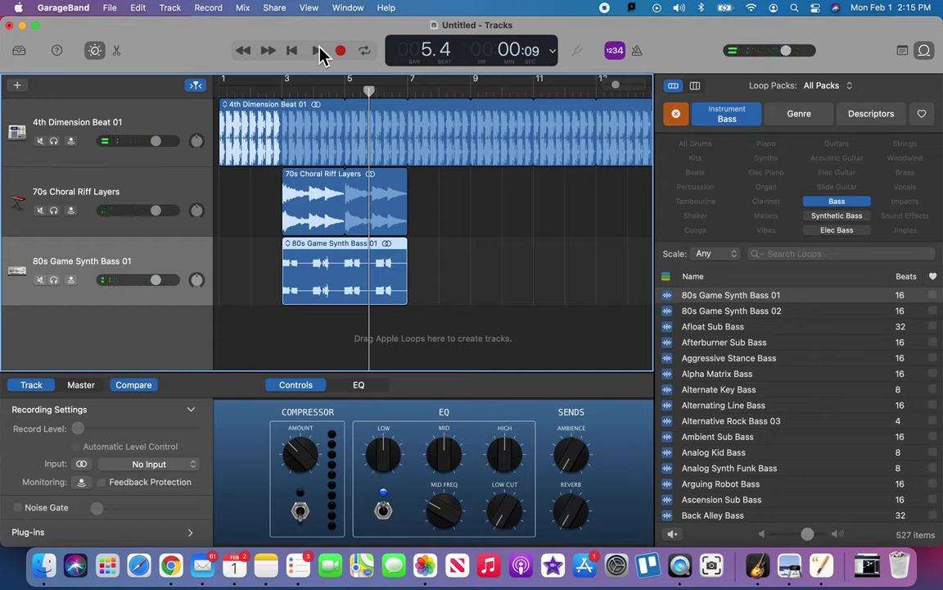
Preview the Aggressive Stance Bass, Alpha Matrix Bass and Alternate Key Bass loops.
click(713, 359)
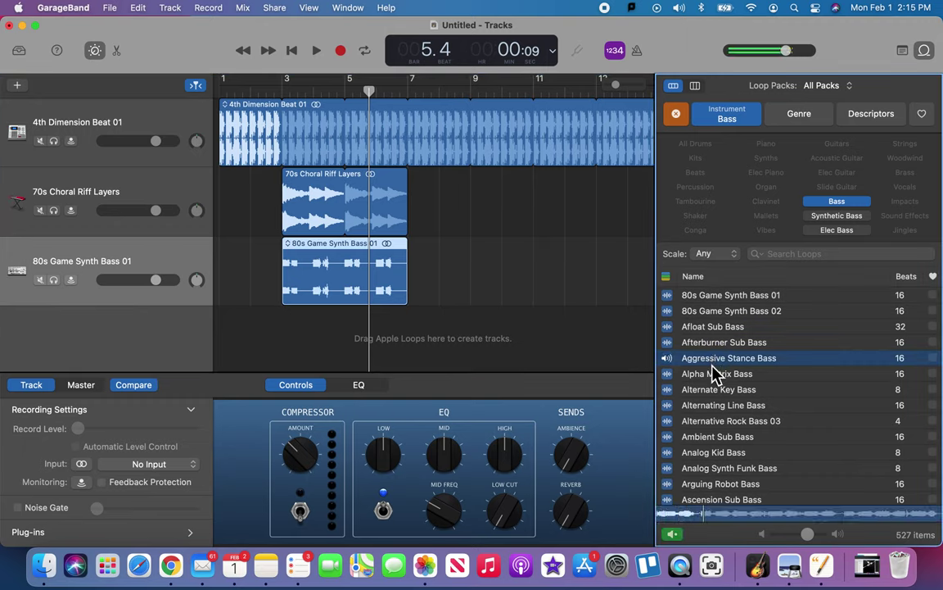
click(714, 374)
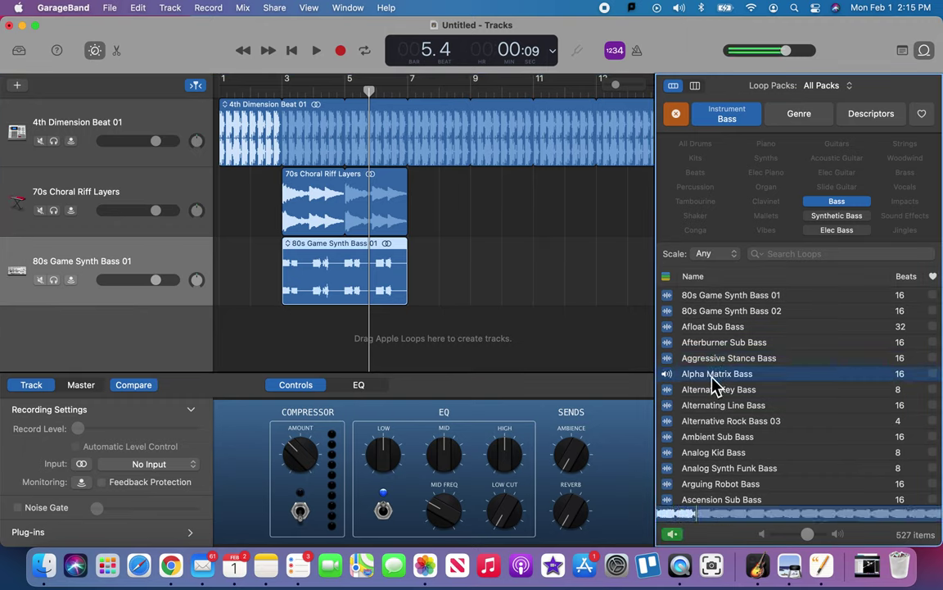
click(714, 391)
key(space)
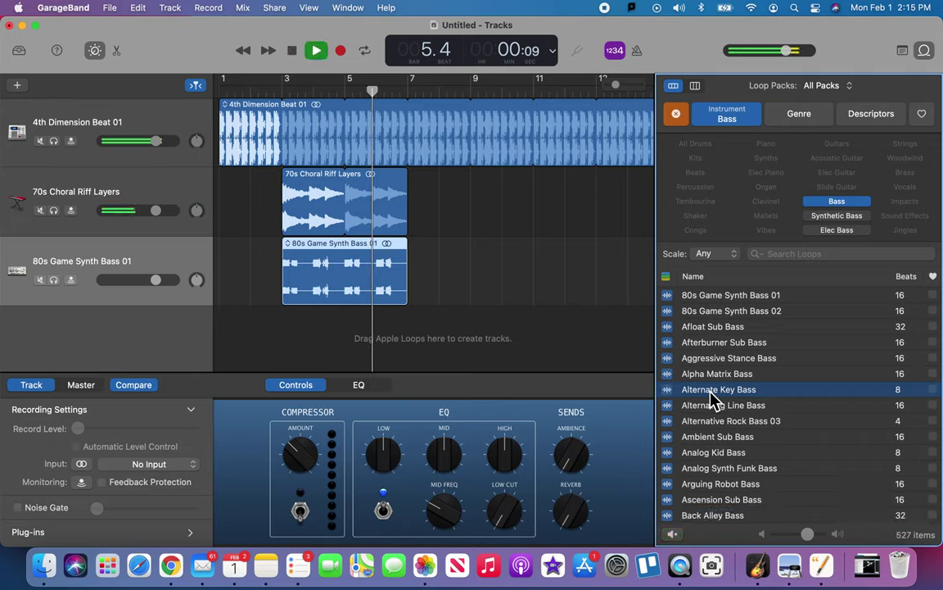
key(space)
click(712, 374)
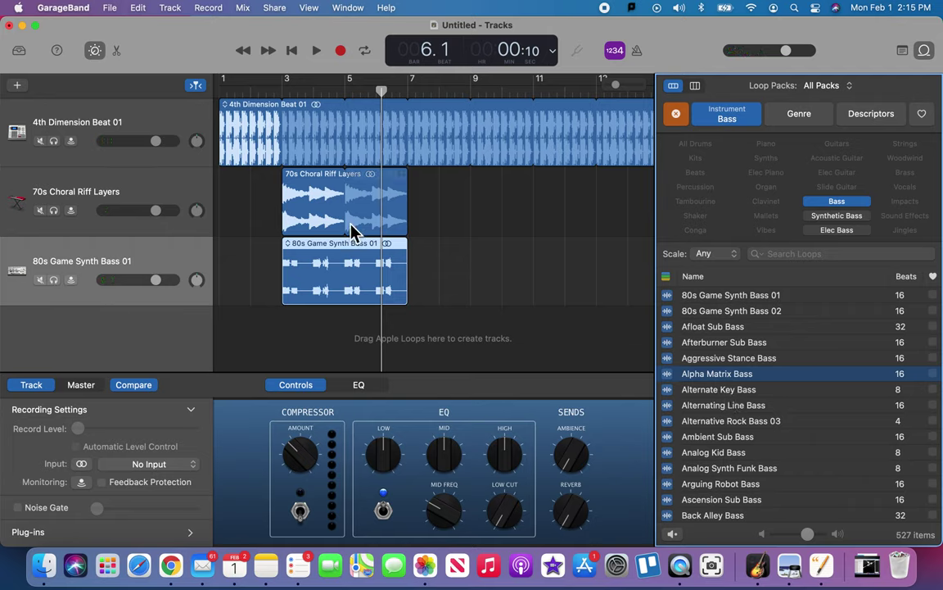
Preview the 80s Game Synth Bass 02 loop and add it on a new track at bar 7.
scroll(442, 274, right, 4)
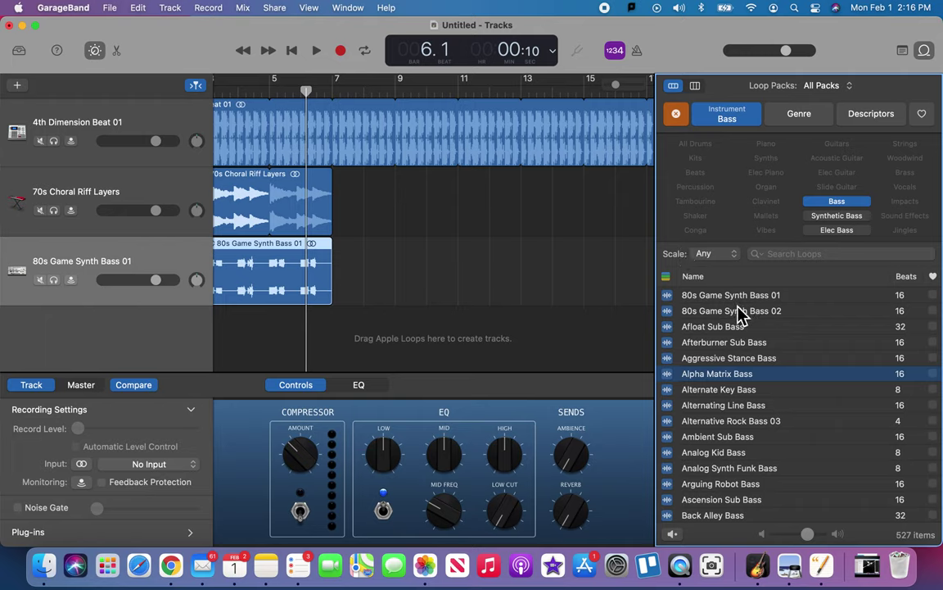
scroll(734, 312, up, 2)
click(728, 312)
click(726, 318)
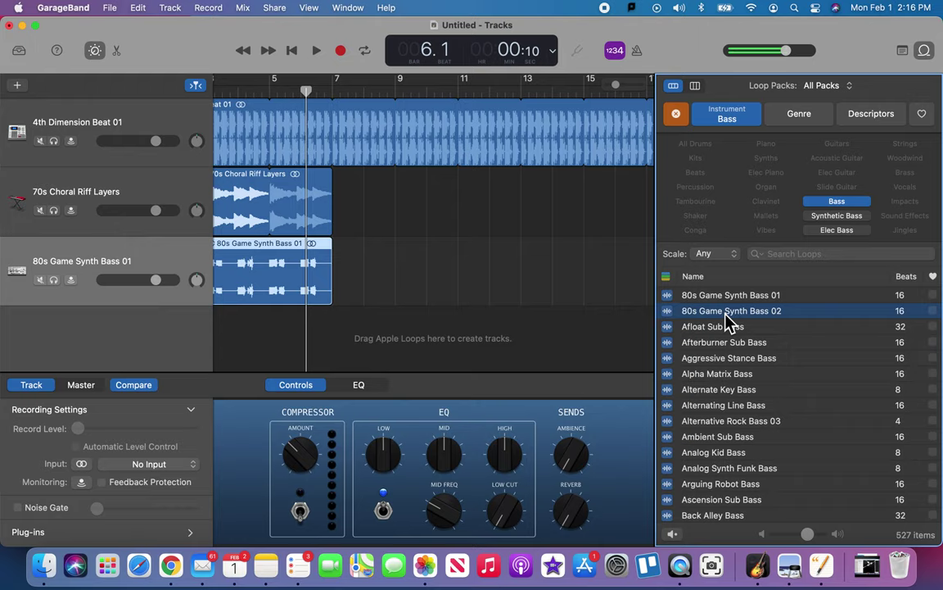
drag(726, 317, 338, 337)
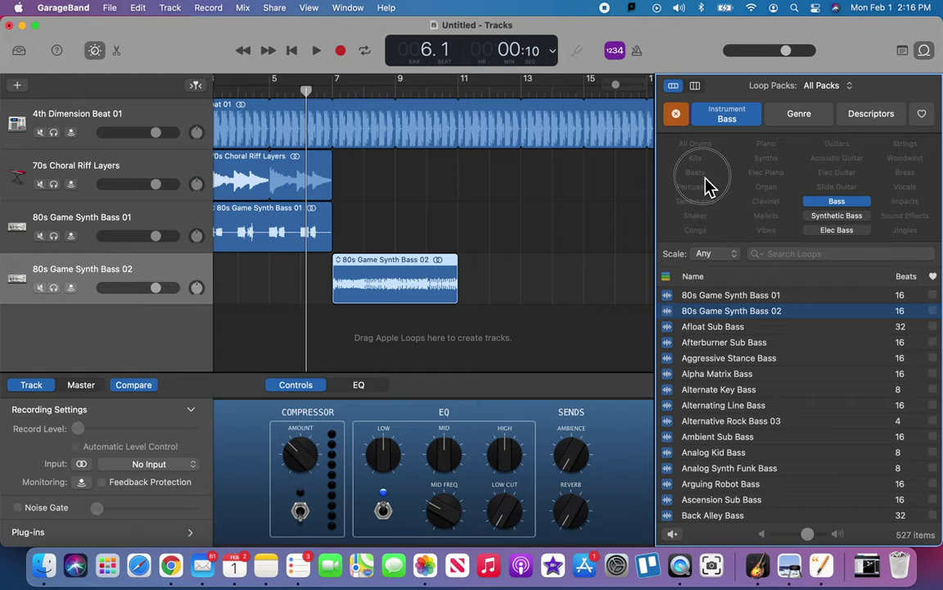
Replace the Bass filter with Synths, preview the 80s Classic Lead Synth loop and add it on a new track at bar 7.
click(678, 115)
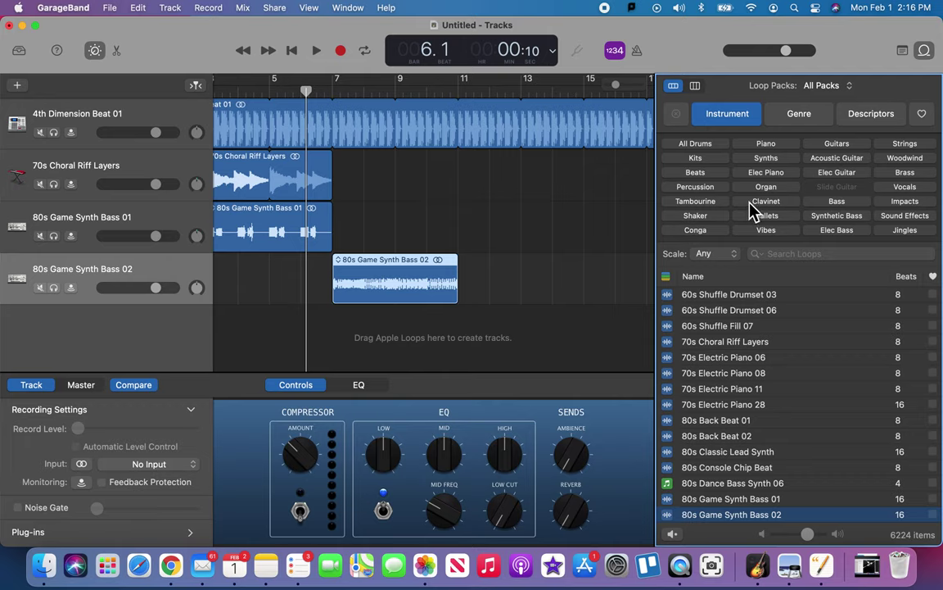
click(779, 161)
click(732, 314)
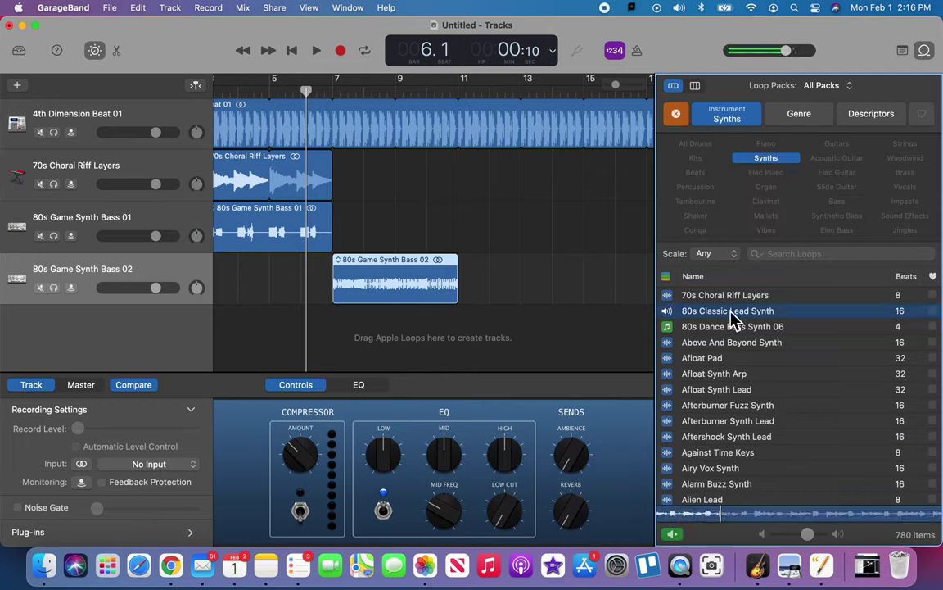
drag(726, 321, 334, 340)
Play the project from the start through the new bass and lead synth section to about bar 9.
scroll(301, 274, left, 5)
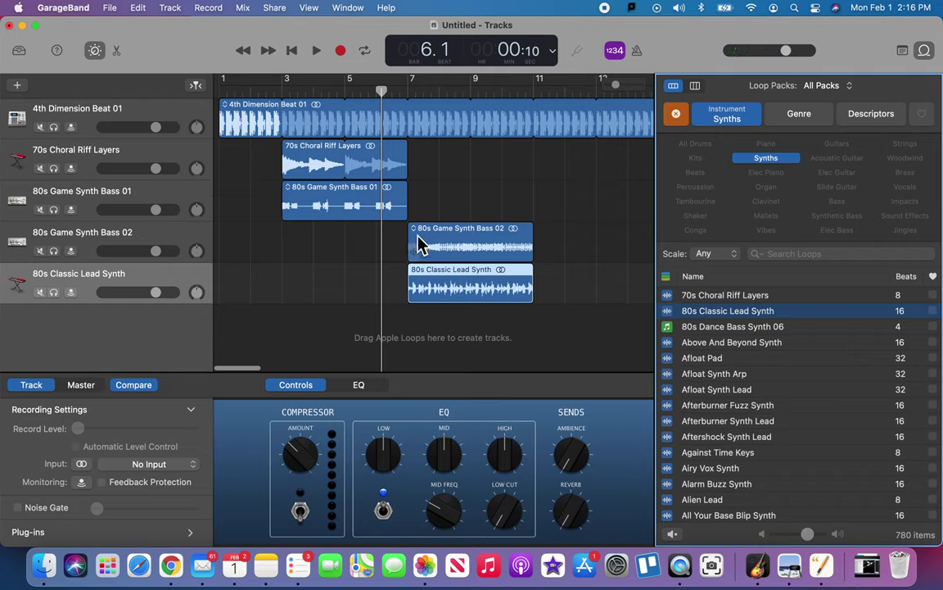
click(292, 50)
click(316, 50)
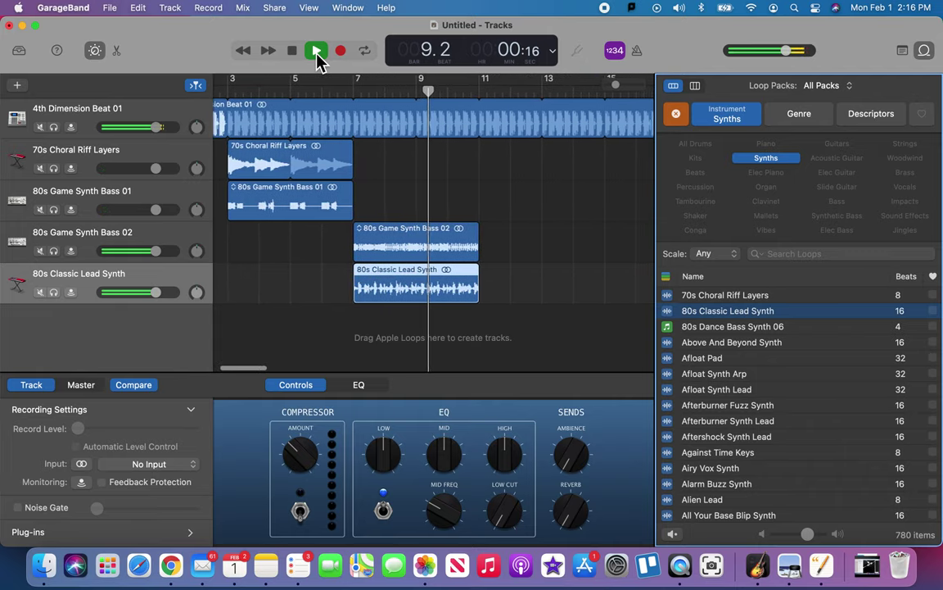
click(318, 52)
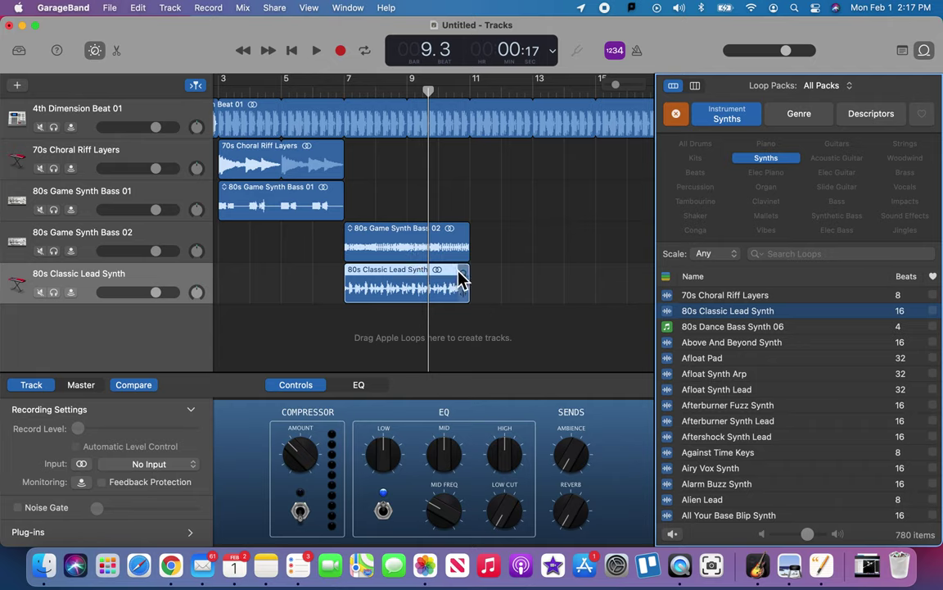
Copy the 70s Choral Riff Layers and 80s Game Synth Bass 01 regions together to bar 11.
scroll(518, 235, left, 3)
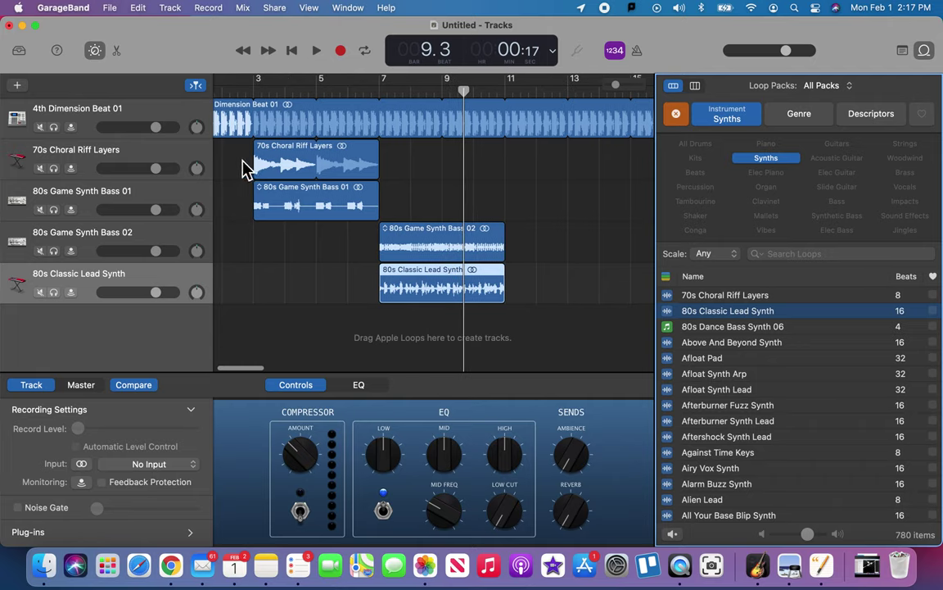
drag(243, 166, 320, 210)
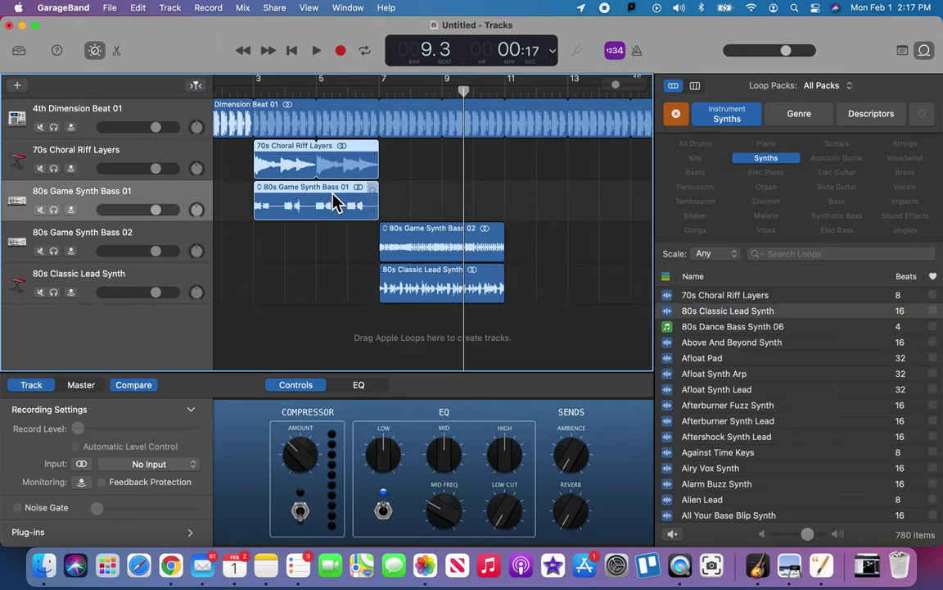
drag(472, 99, 505, 97)
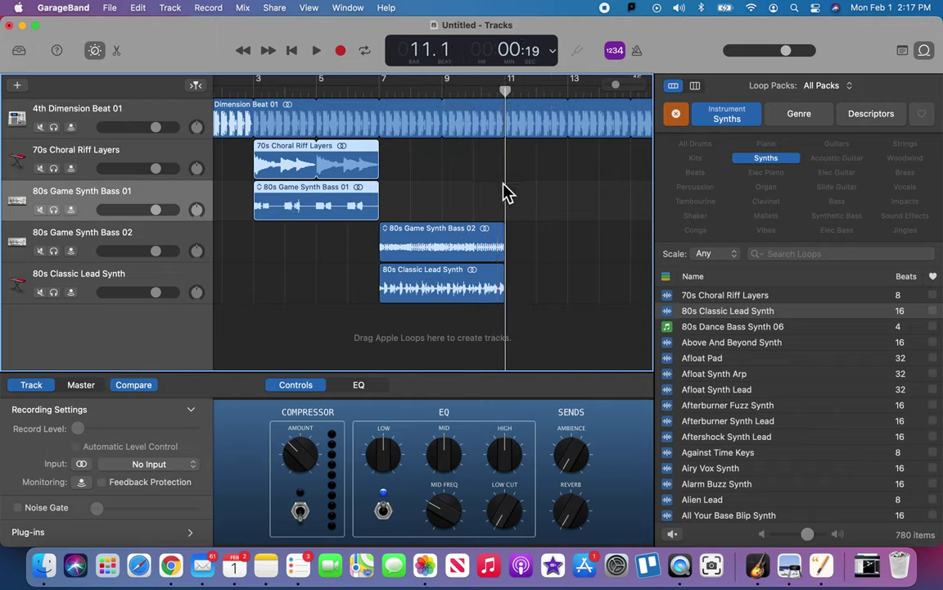
key(super+v)
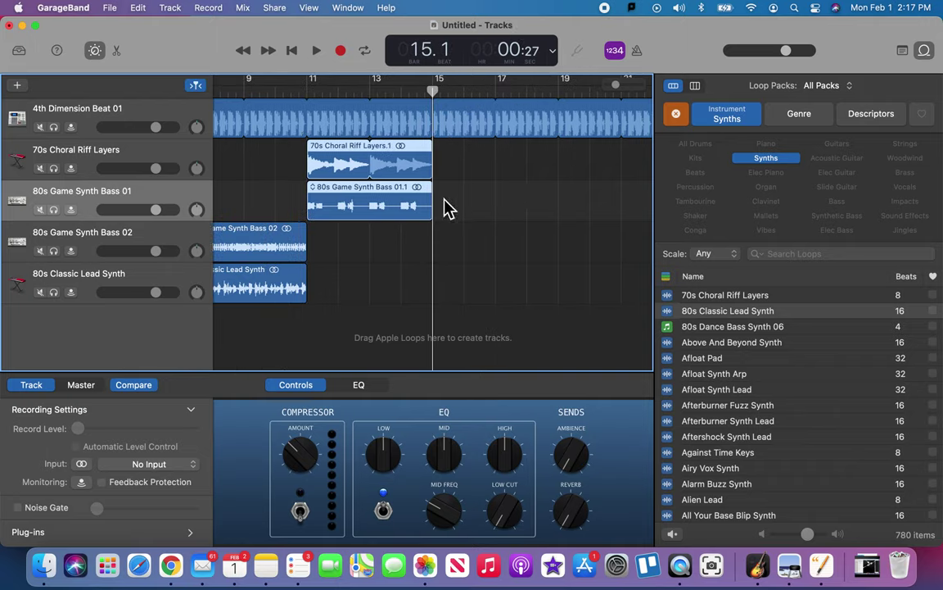
Copy the 80s Game Synth Bass 02 and 80s Classic Lead Synth regions together to bar 15.
scroll(443, 207, left, 5)
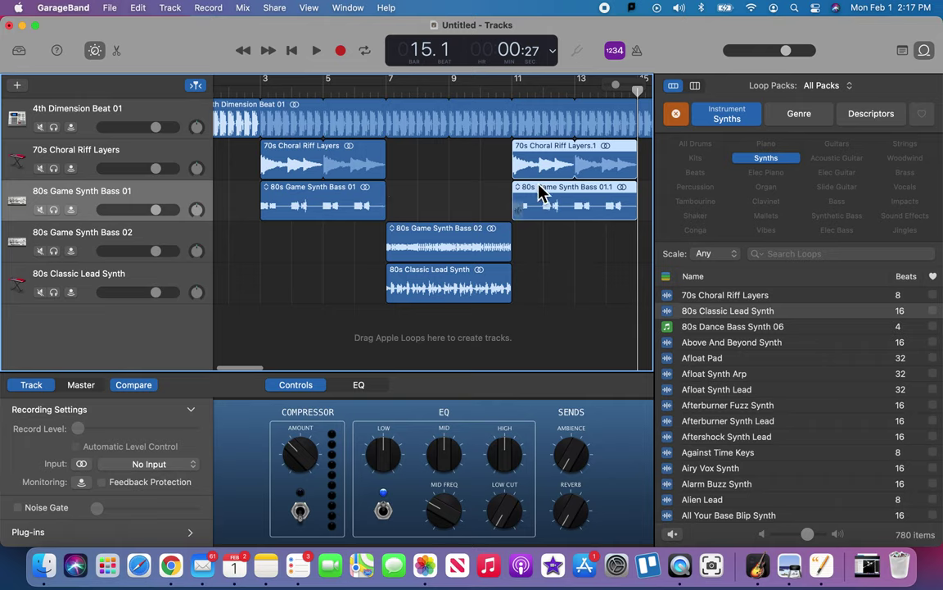
scroll(539, 194, right, 2)
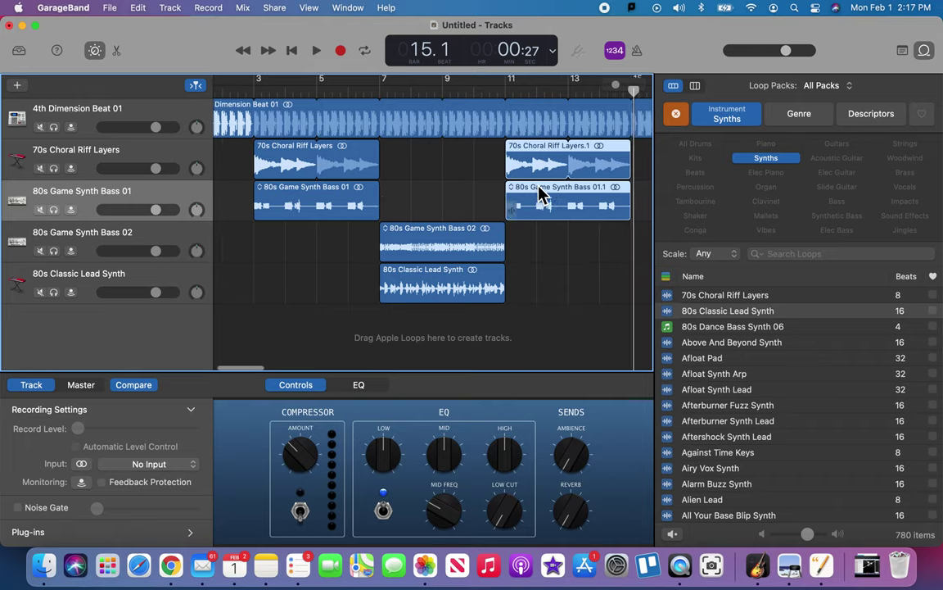
click(435, 271)
scroll(433, 256, right, 5)
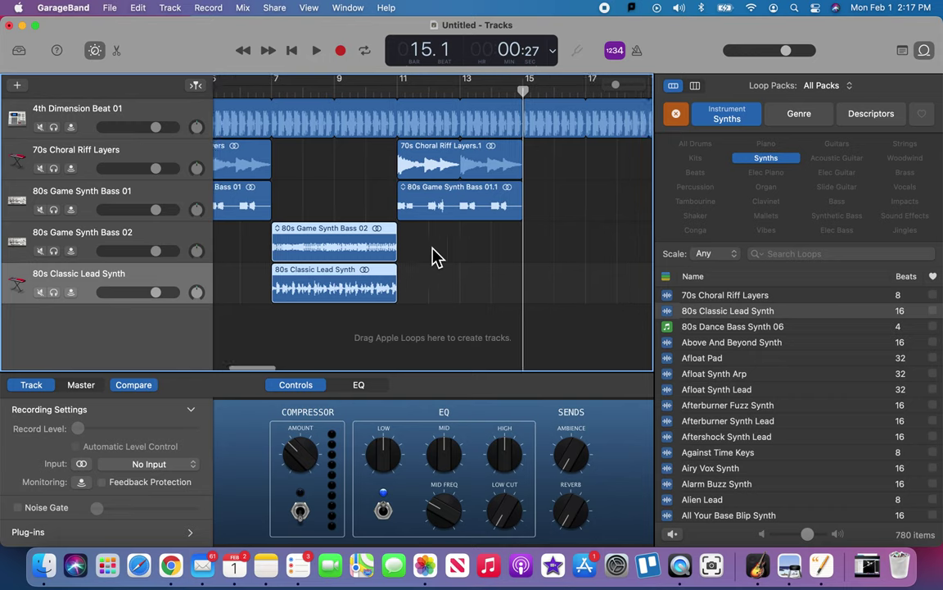
key(super+v)
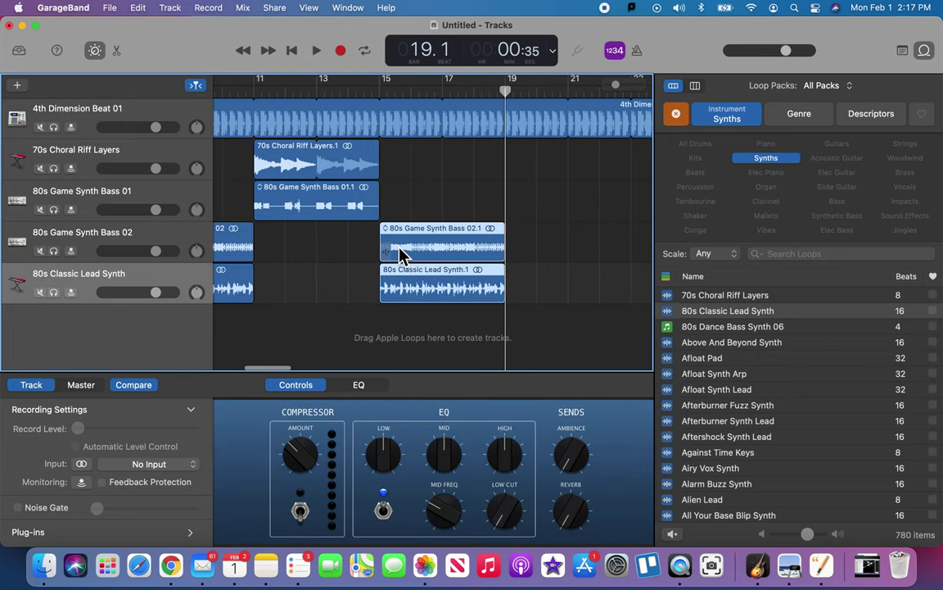
Play the arrangement from the start through the repeated sections to about bar 17.
scroll(360, 248, left, 4)
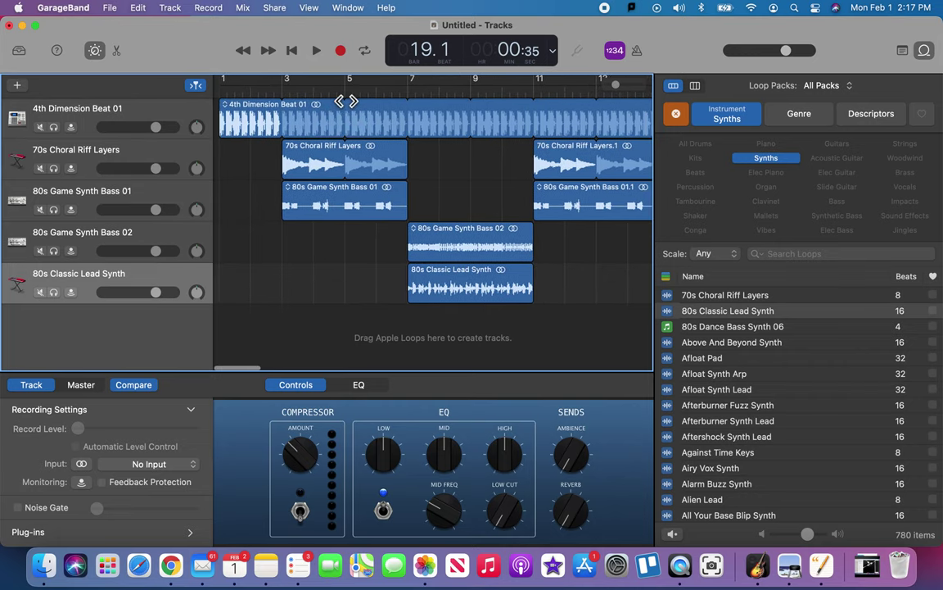
click(292, 51)
click(318, 51)
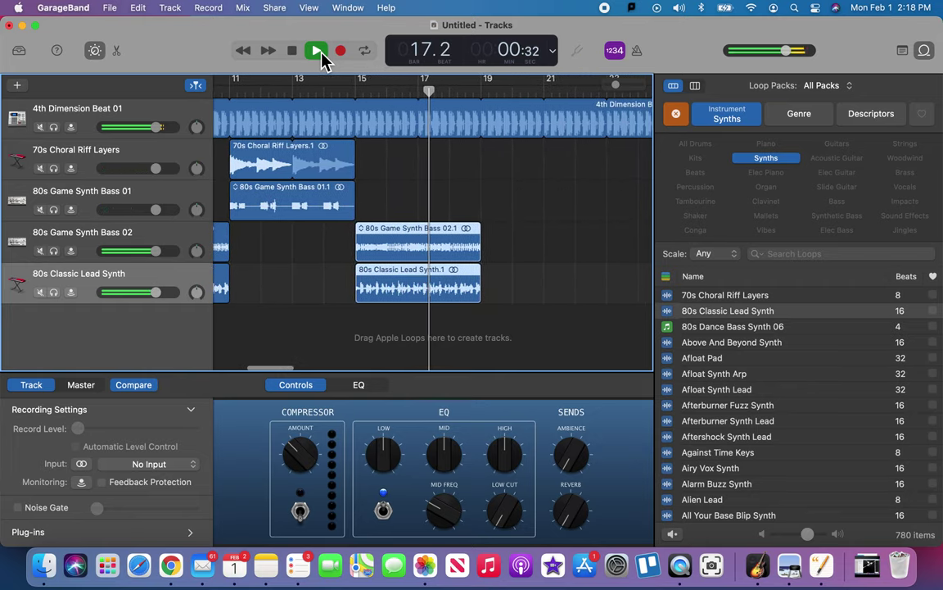
click(323, 57)
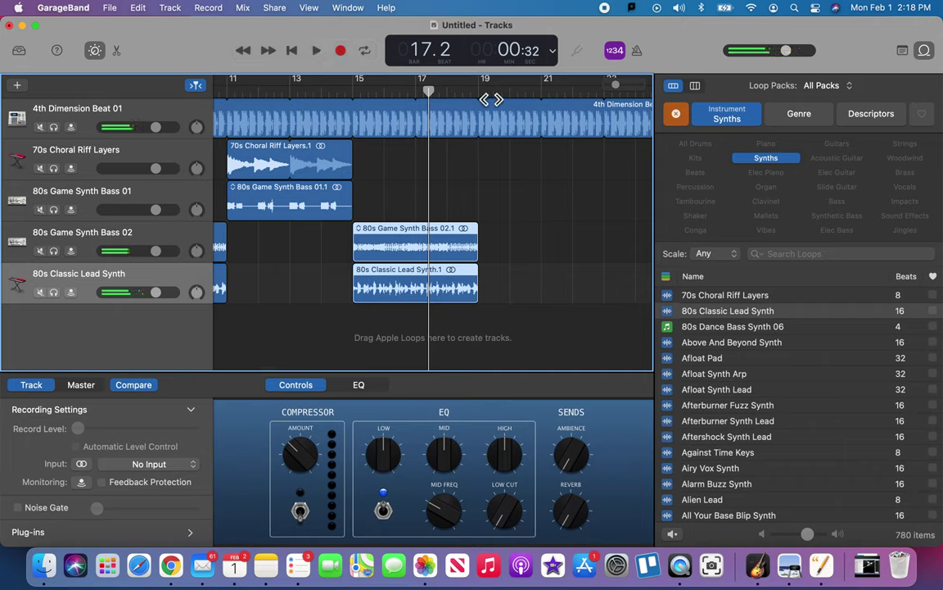
Split the looping 4th Dimension Beat 01 region at bar 19.
key(Right)
key(Right)
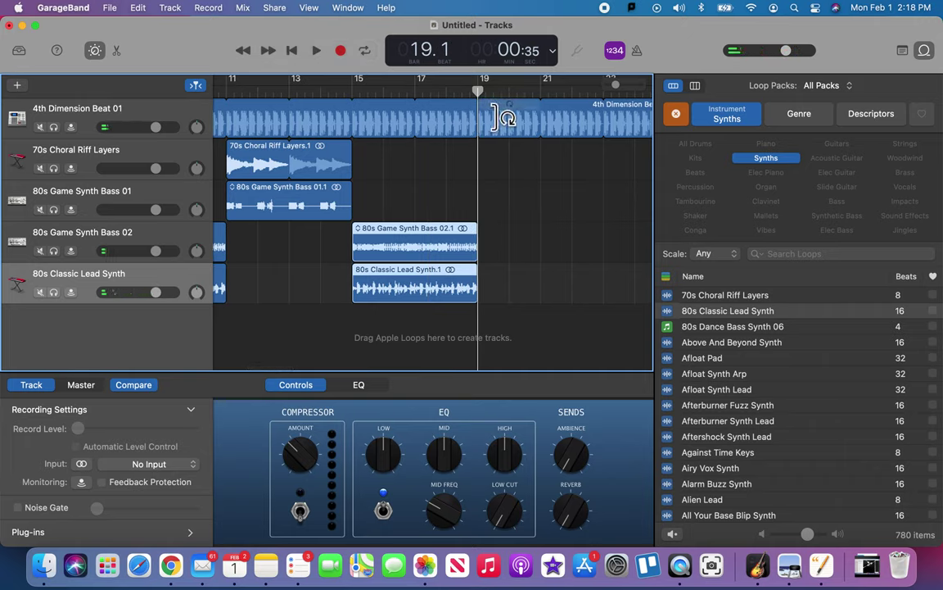
right_click(484, 123)
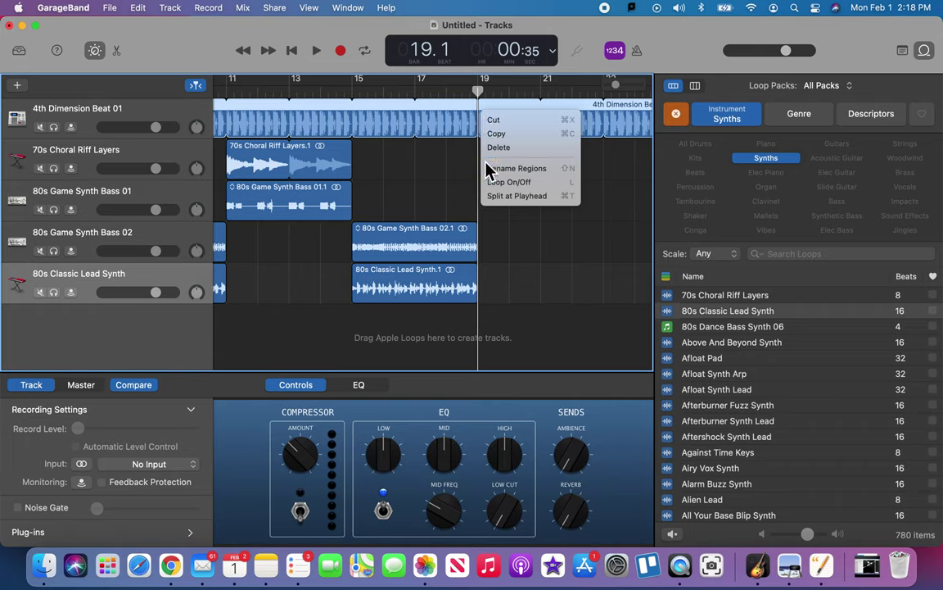
click(499, 205)
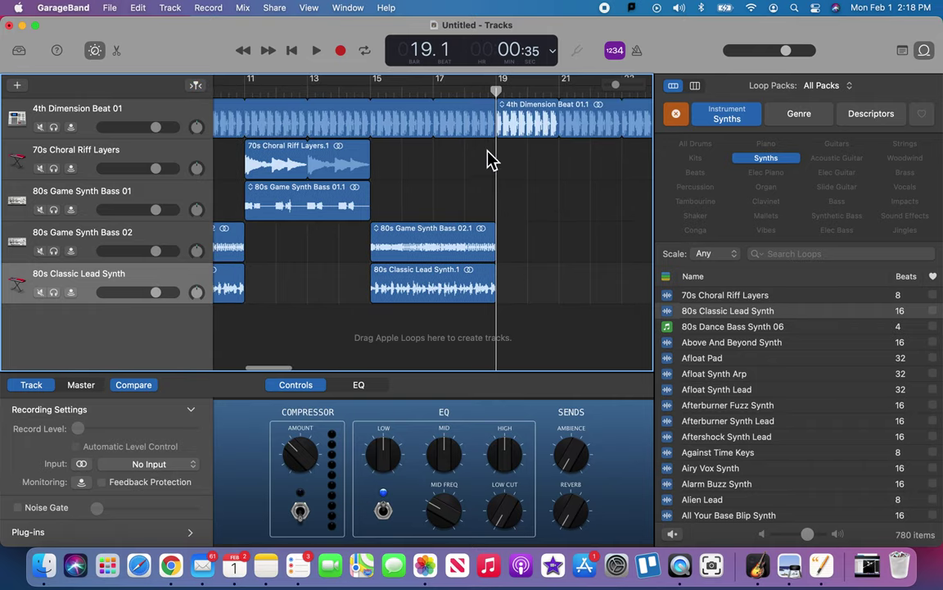
click(479, 123)
click(535, 123)
click(479, 127)
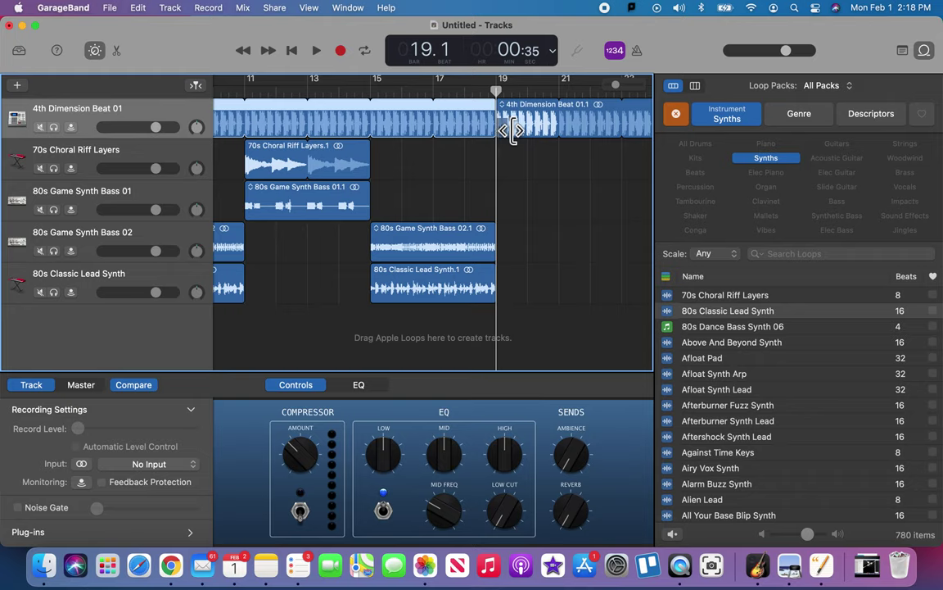
drag(515, 134, 582, 154)
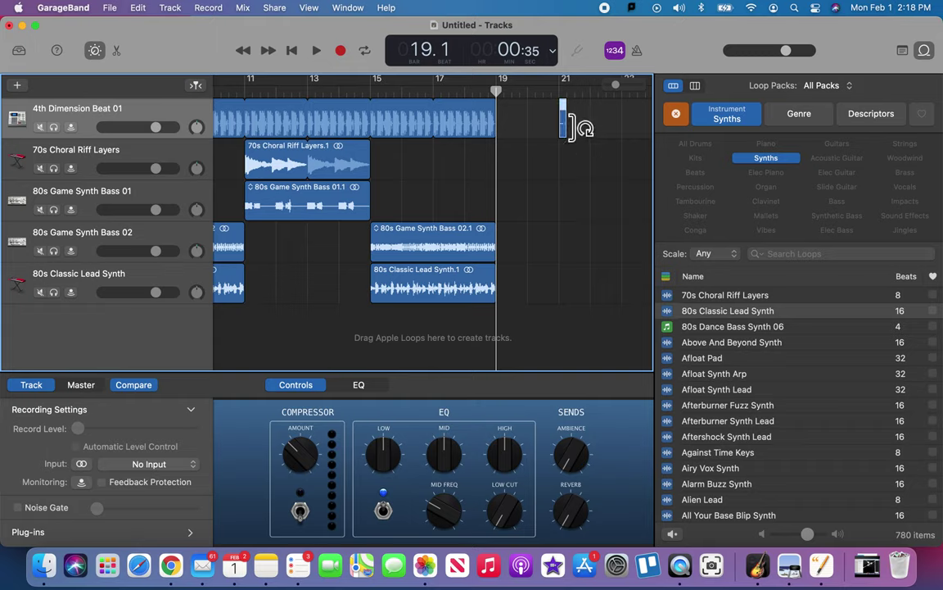
key(super+z)
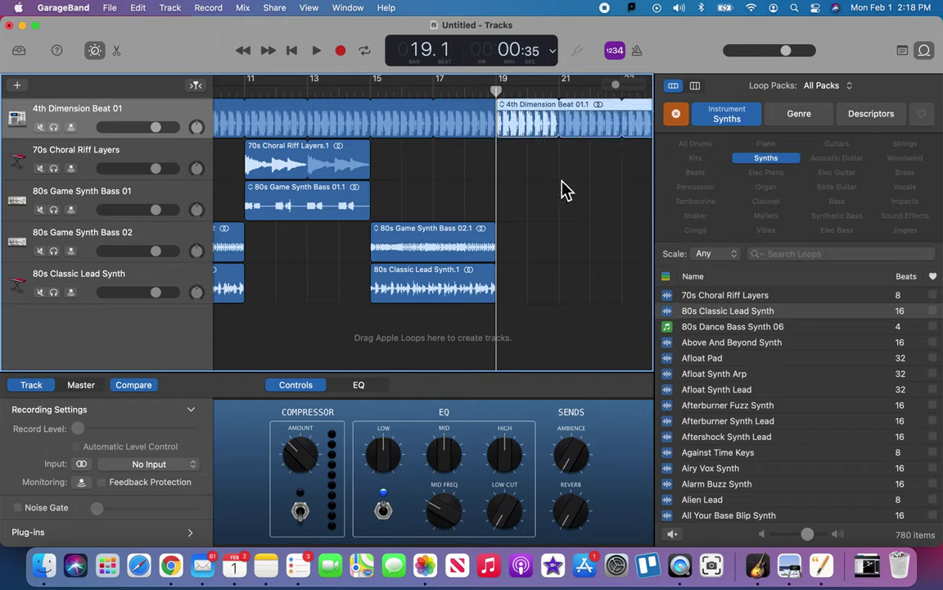
Split the 4th Dimension Beat 01 region at bar 27 and delete its section between bars 19 and 27.
scroll(566, 190, right, 5)
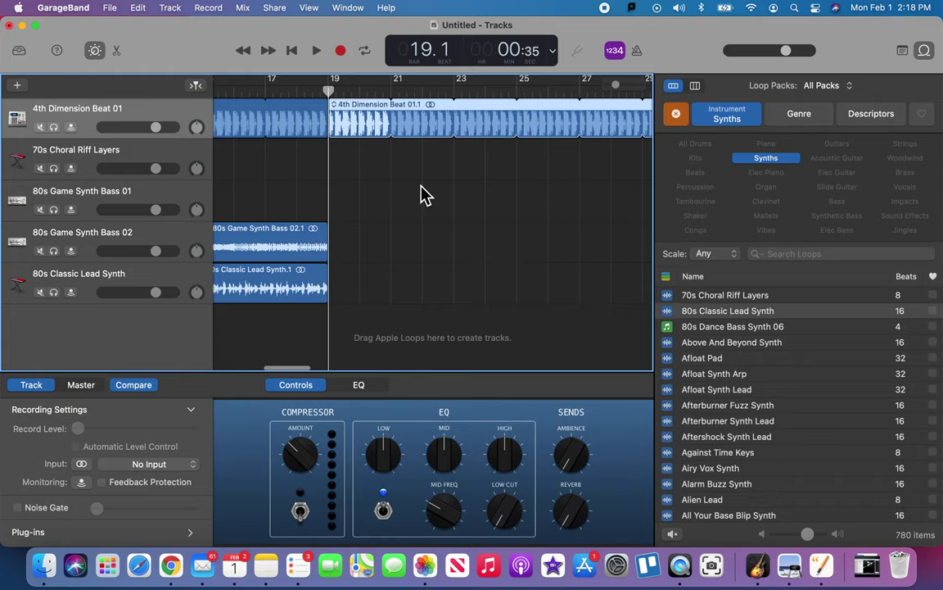
click(588, 96)
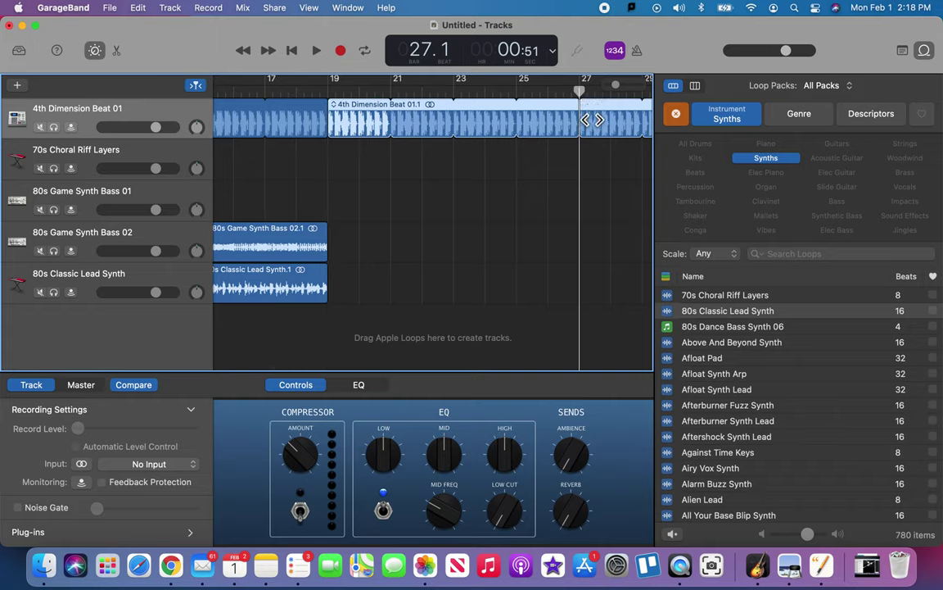
right_click(587, 120)
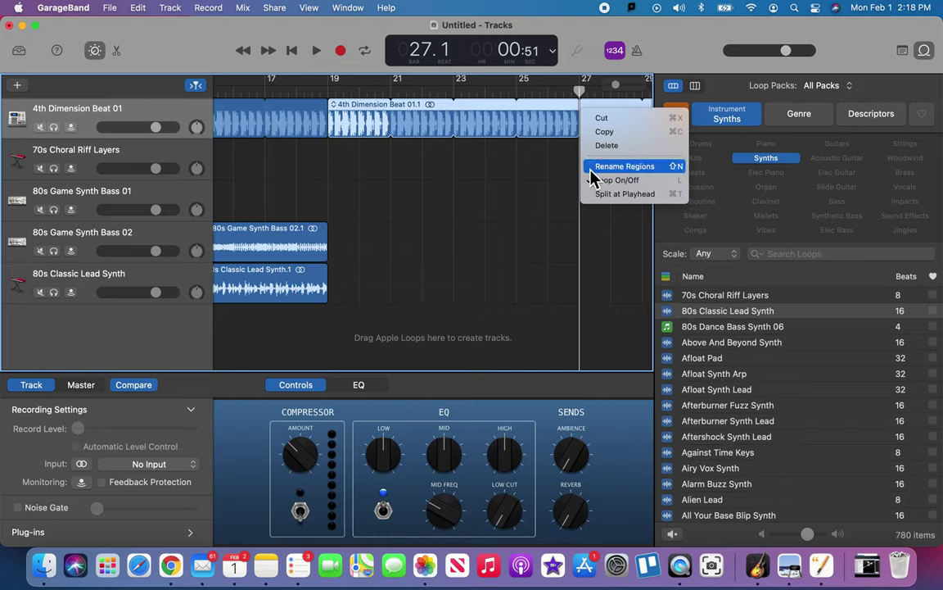
click(599, 195)
click(531, 127)
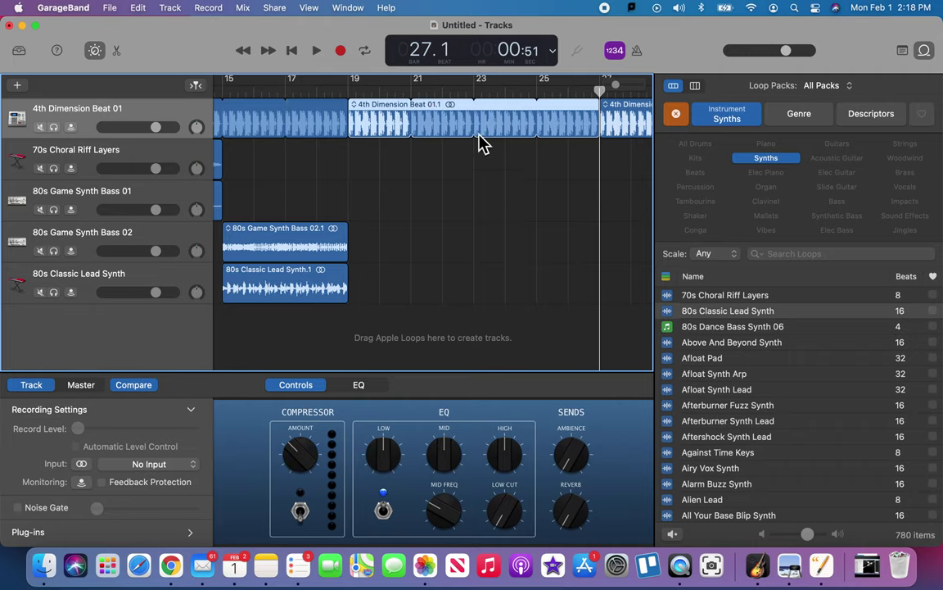
key(Delete)
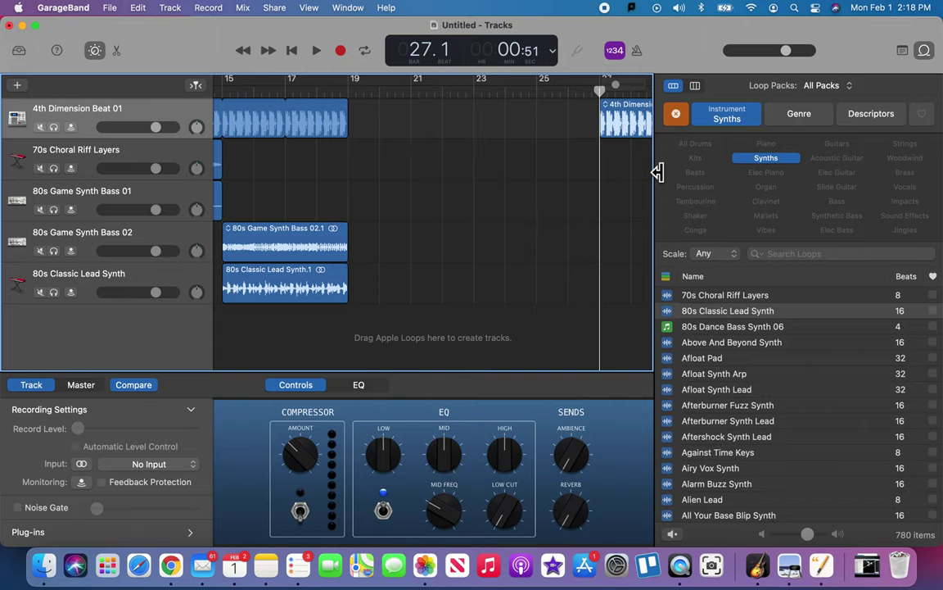
Filter the loops to Beats, add 4th Dimension Beat 02 on a new track near bar 19, and loop it to bar 27.
click(677, 114)
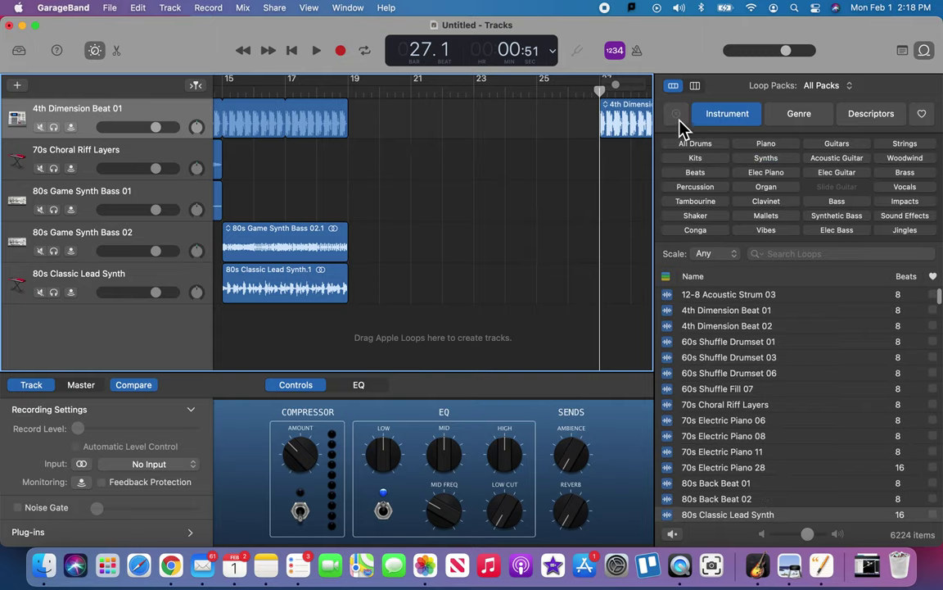
click(696, 172)
drag(706, 320, 363, 332)
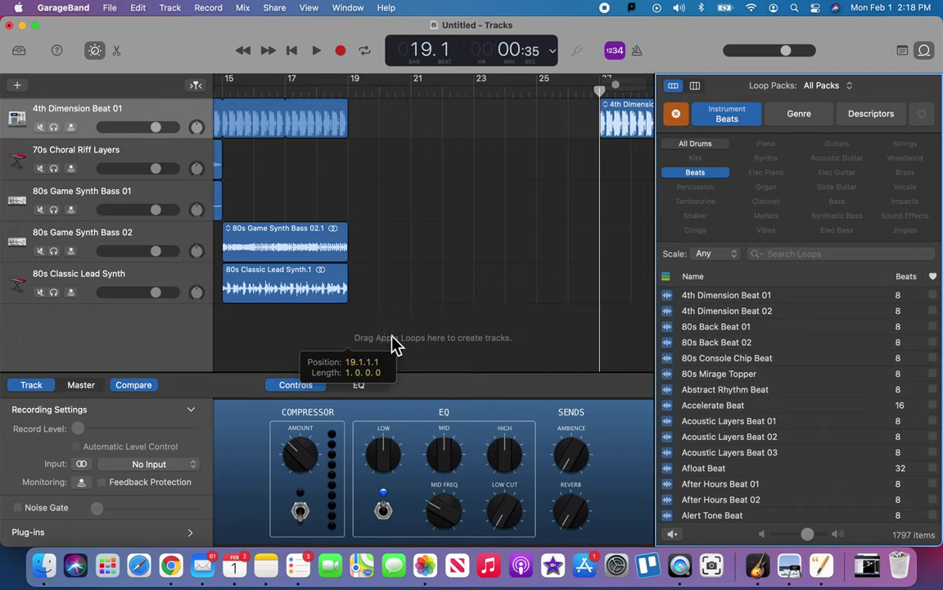
drag(436, 296, 620, 295)
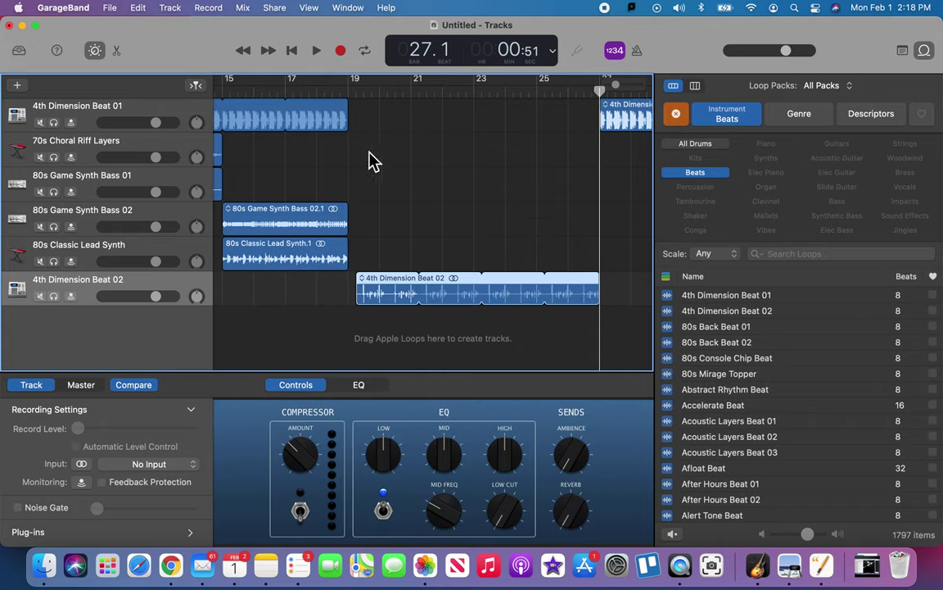
Align the 4th Dimension Beat 02 region's start exactly with bar 19 and extend its loop to bar 27.
click(306, 91)
key(space)
scroll(326, 113, left, 2)
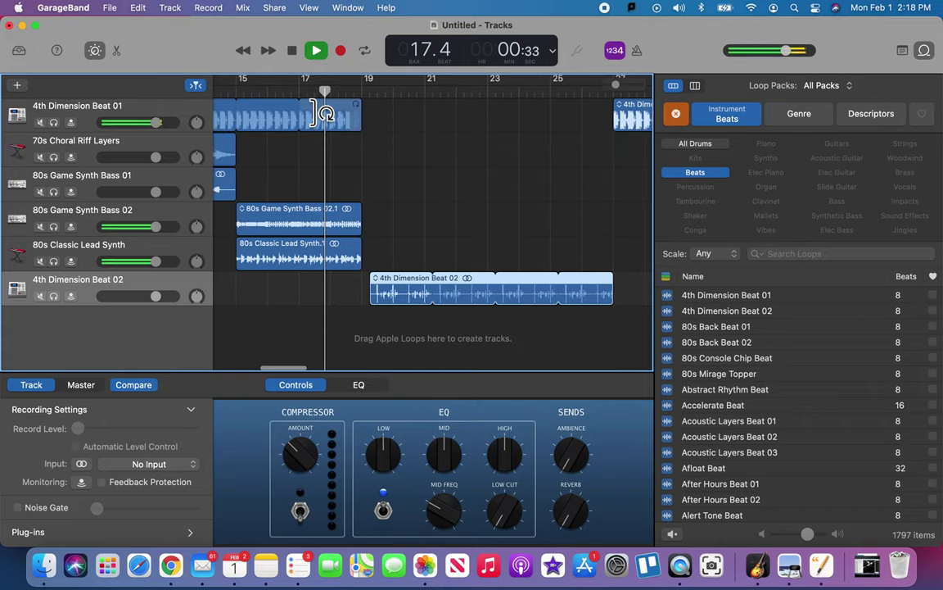
key(space)
scroll(326, 112, left, 2)
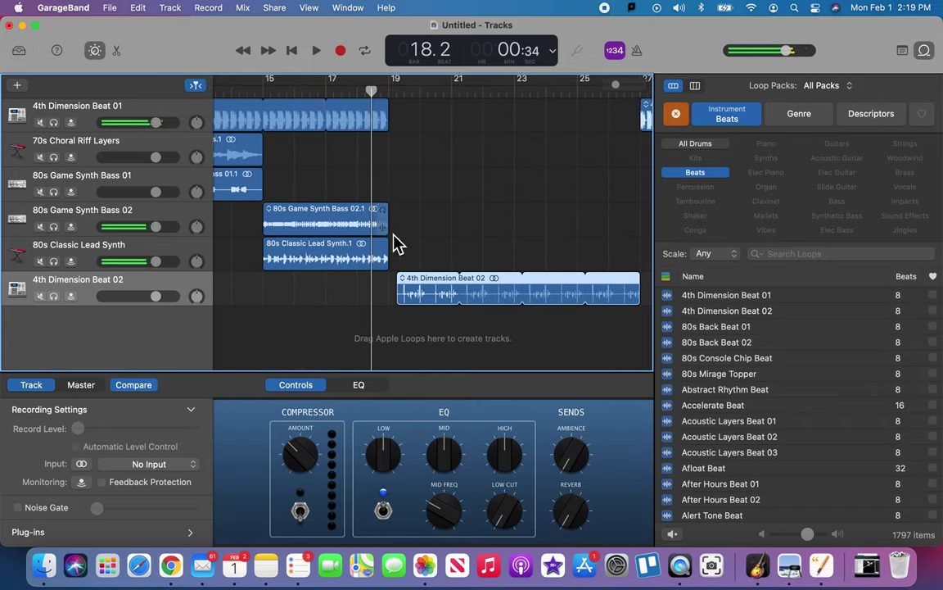
drag(425, 284, 418, 280)
mouse_move(647, 288)
mouse_down()
mouse_move(659, 277)
mouse_move(653, 283)
mouse_up()
Play the transition from about bar 17 into the 4th Dimension Beat 02 section to about bar 20.
click(358, 99)
scroll(358, 98, left, 3)
key(space)
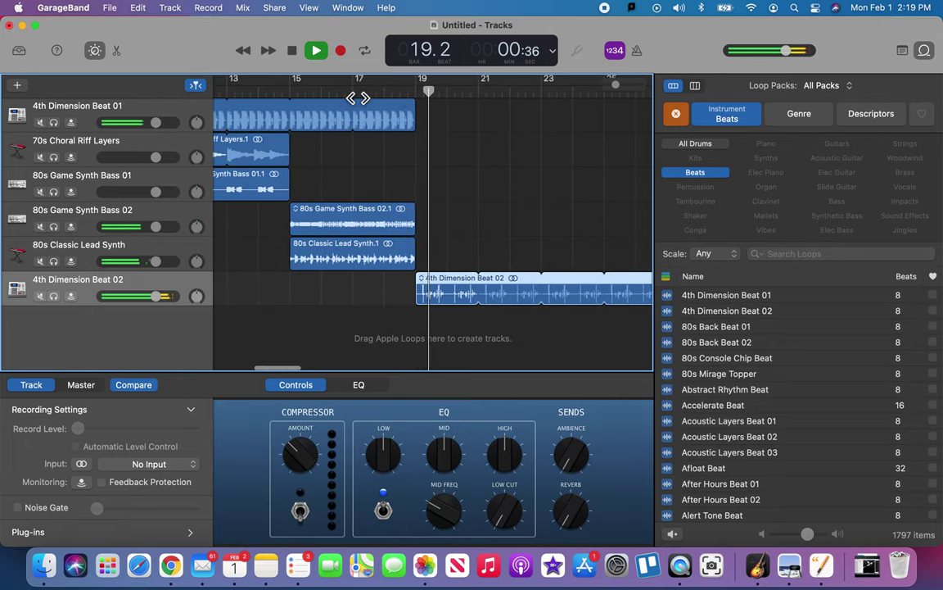
key(space)
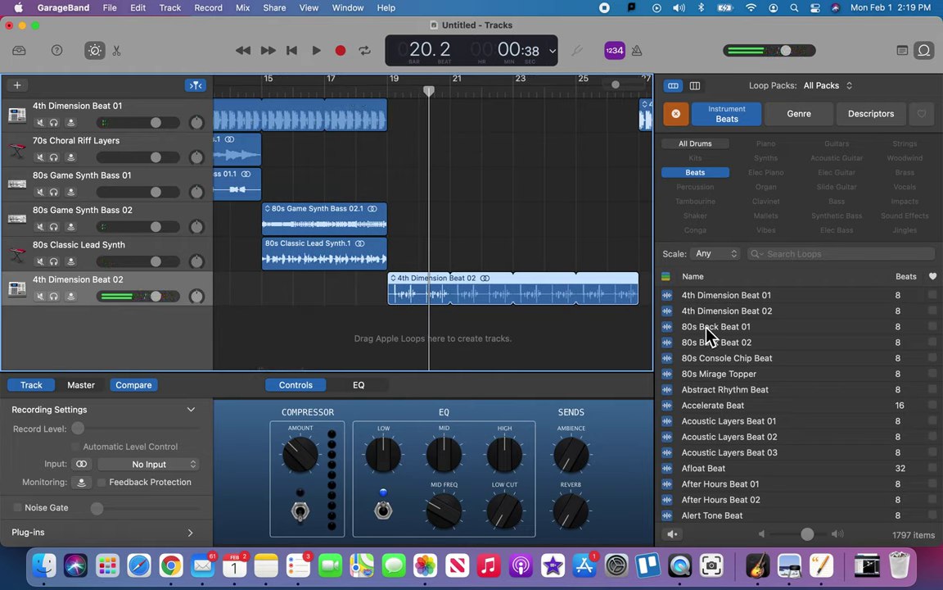
Filter the loops to Synths and audition Above And Beyond Synth, Afloat Pad, Afloat Synth Arp, Afloat Synth Lead and Afterburner Fuzz Synth.
click(676, 114)
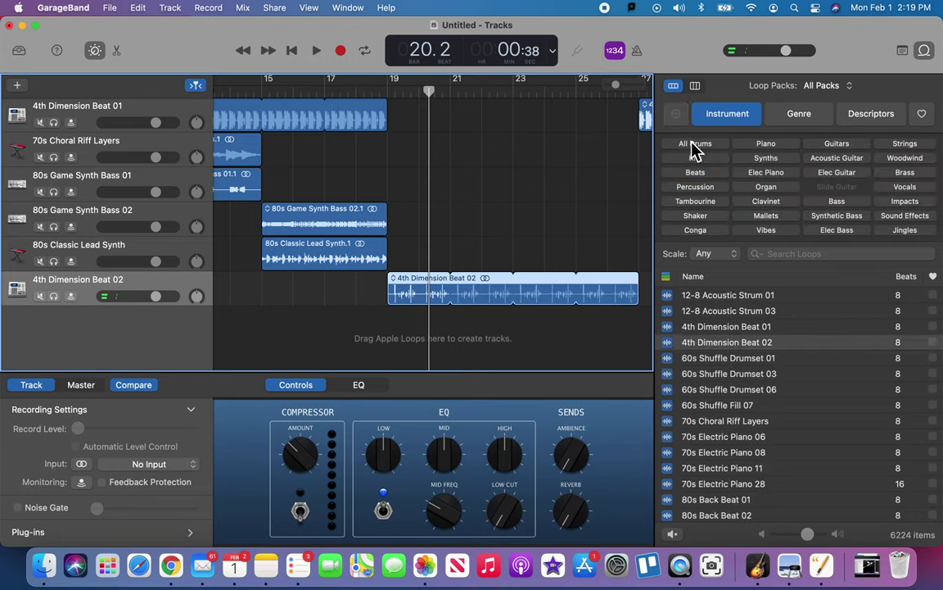
click(767, 161)
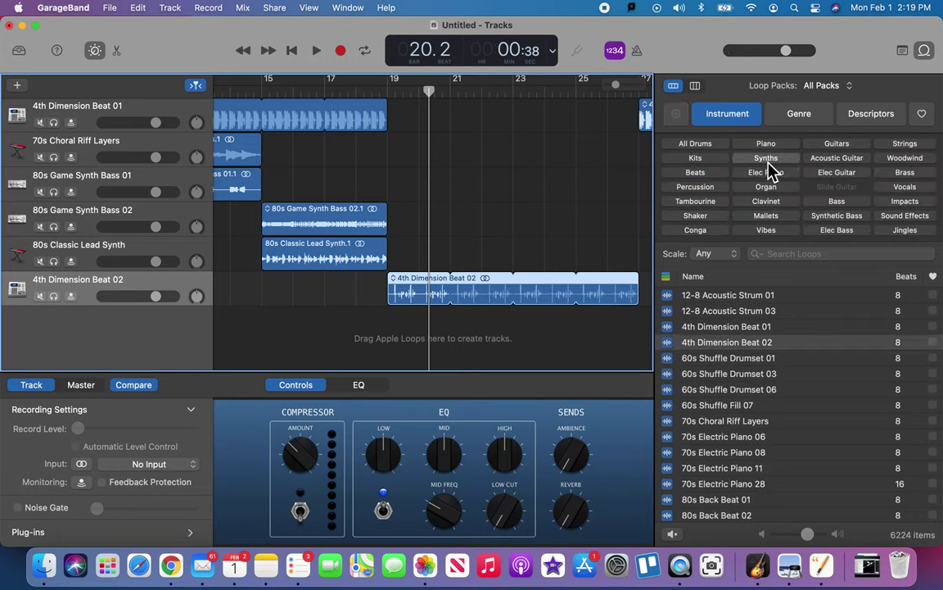
click(716, 341)
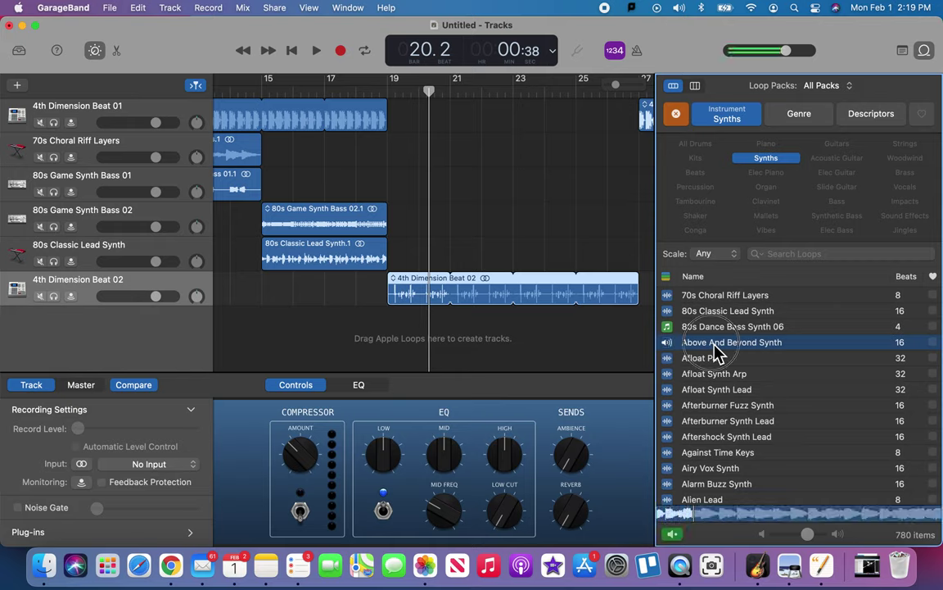
click(714, 360)
click(707, 375)
click(709, 390)
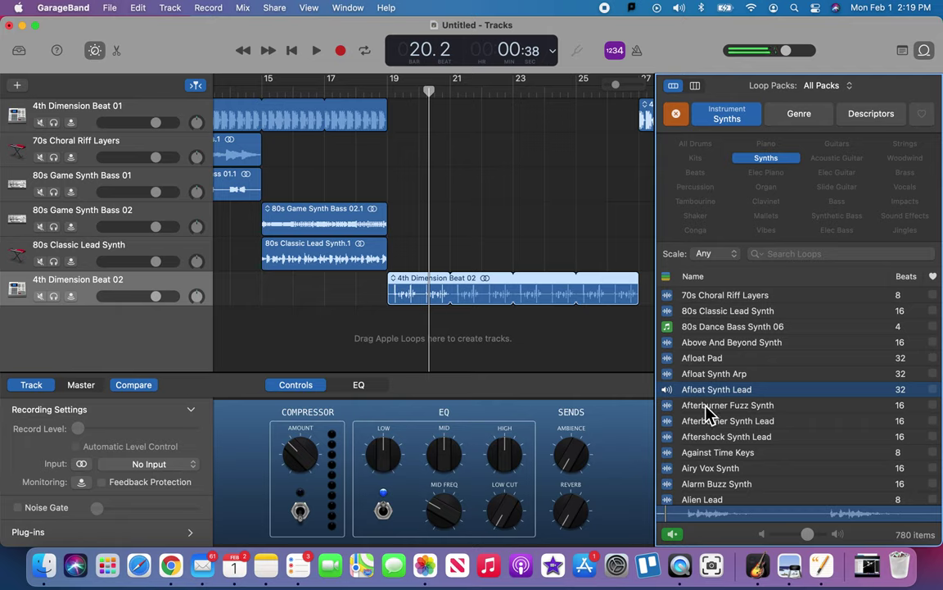
click(705, 406)
scroll(706, 408, down, 2)
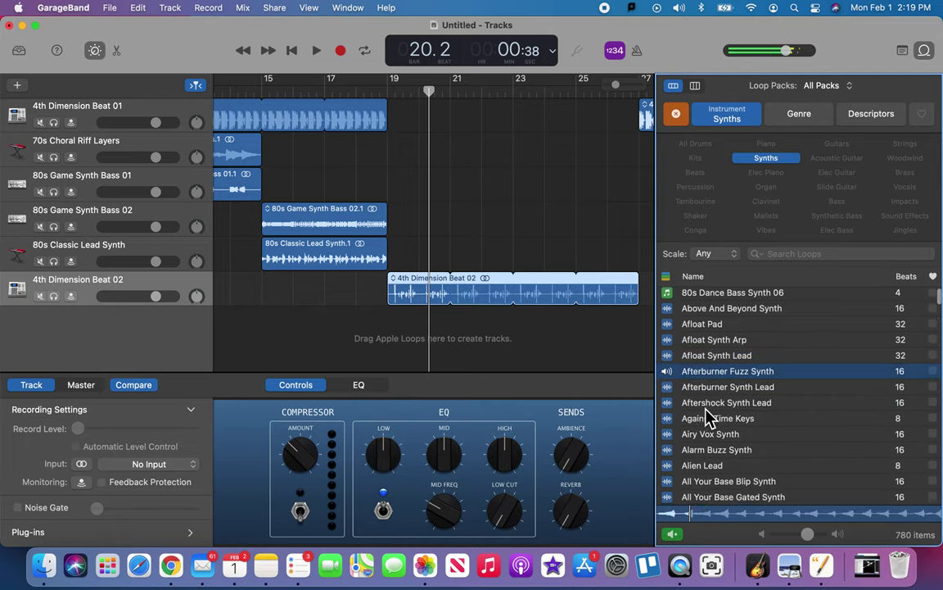
scroll(709, 418, down, 1)
Add the Afterburner Fuzz Synth loop on a new track near bar 19 and loop it to bar 27.
key(space)
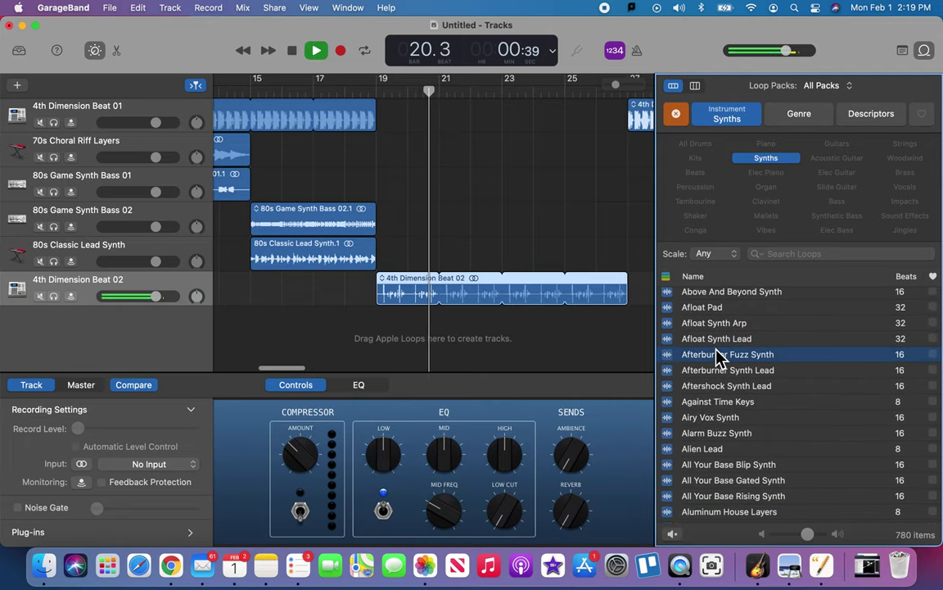
key(space)
drag(719, 360, 385, 332)
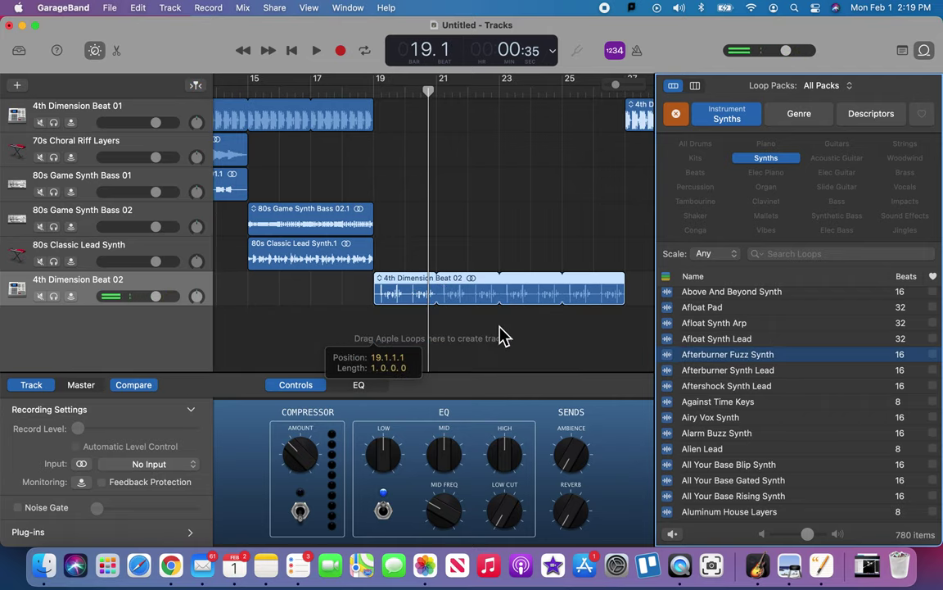
drag(524, 313, 626, 311)
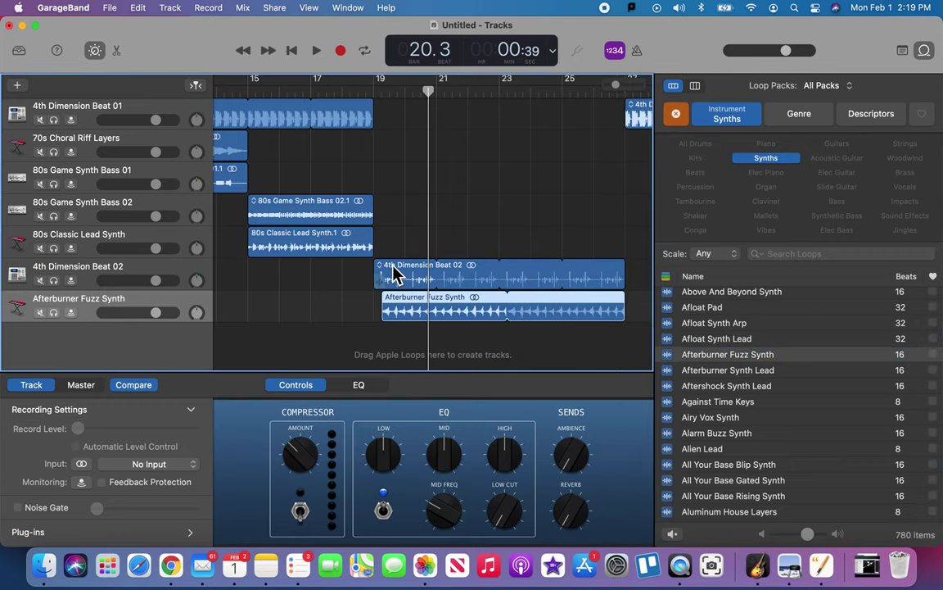
Copy the 70s Choral Riff Layers and 80s Game Synth Bass 01 regions together to bar 27.
scroll(320, 285, left, 6)
drag(262, 141, 331, 185)
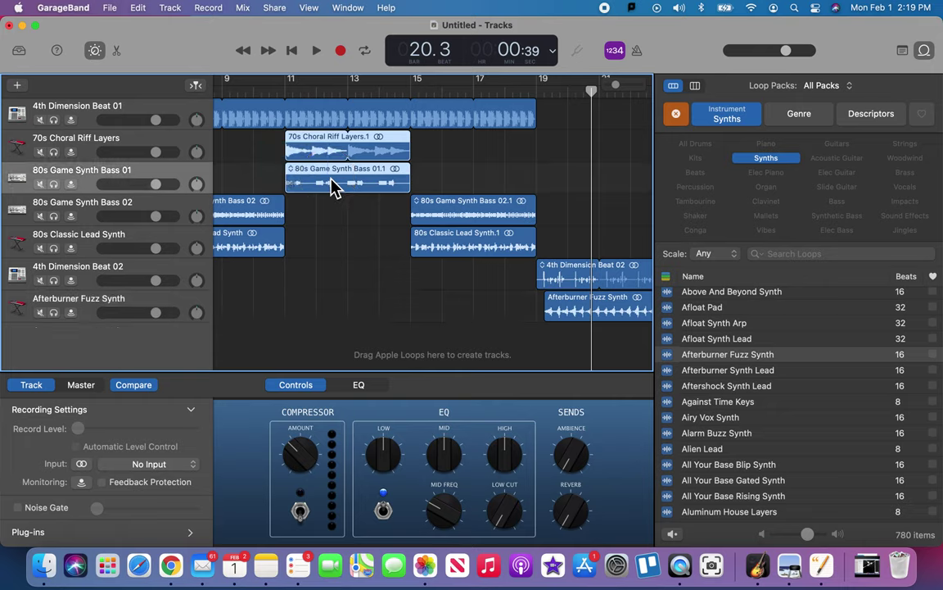
scroll(331, 185, right, 10)
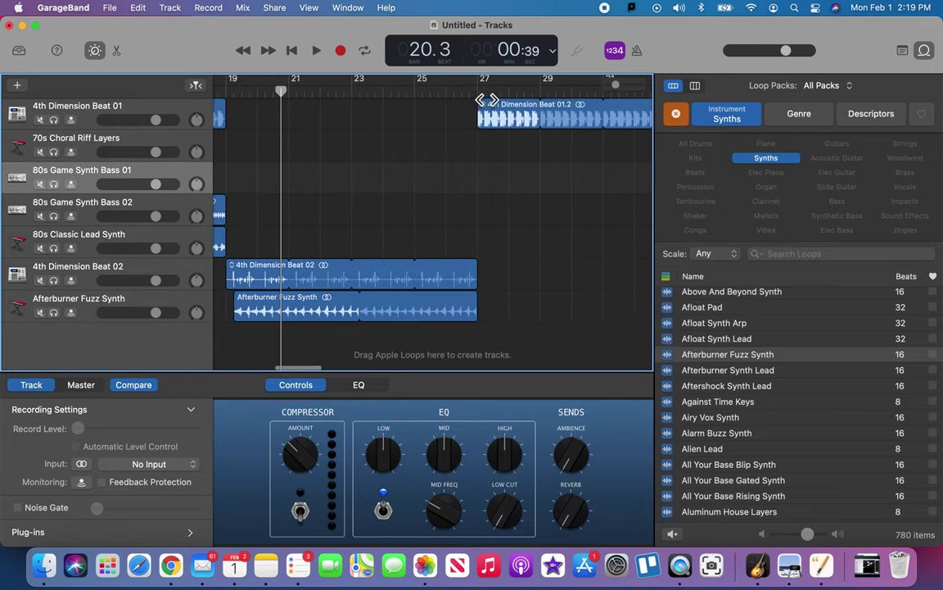
click(484, 100)
key(super+v)
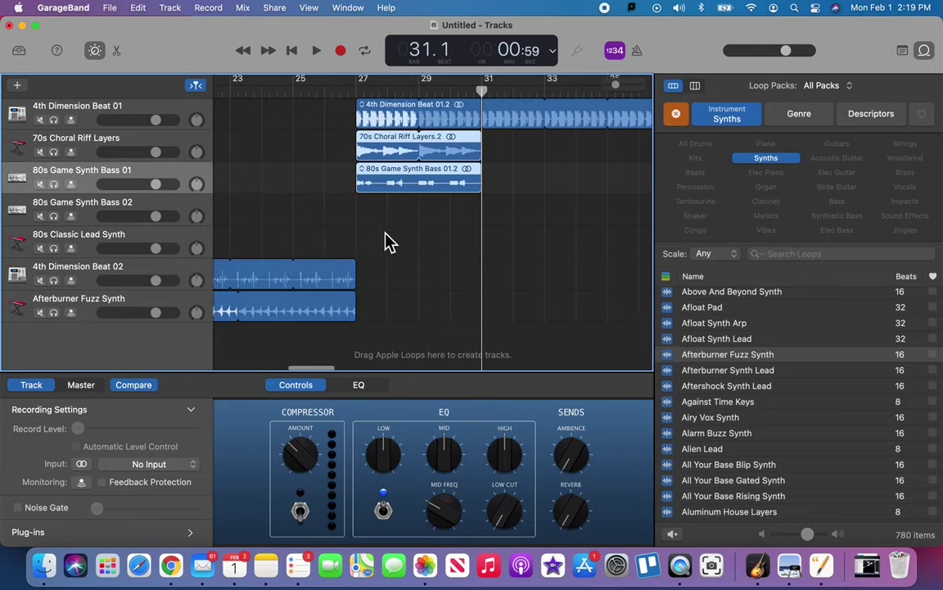
Align the Afterburner Fuzz Synth region's start with bar 19 and extend its loop to bar 27.
scroll(387, 242, left, 9)
scroll(390, 240, right, 2)
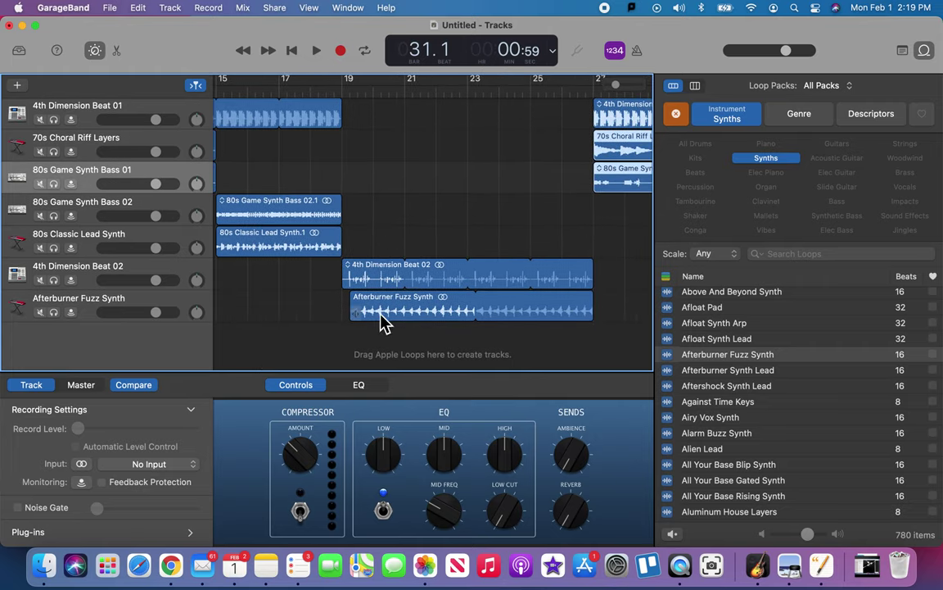
drag(396, 306, 384, 311)
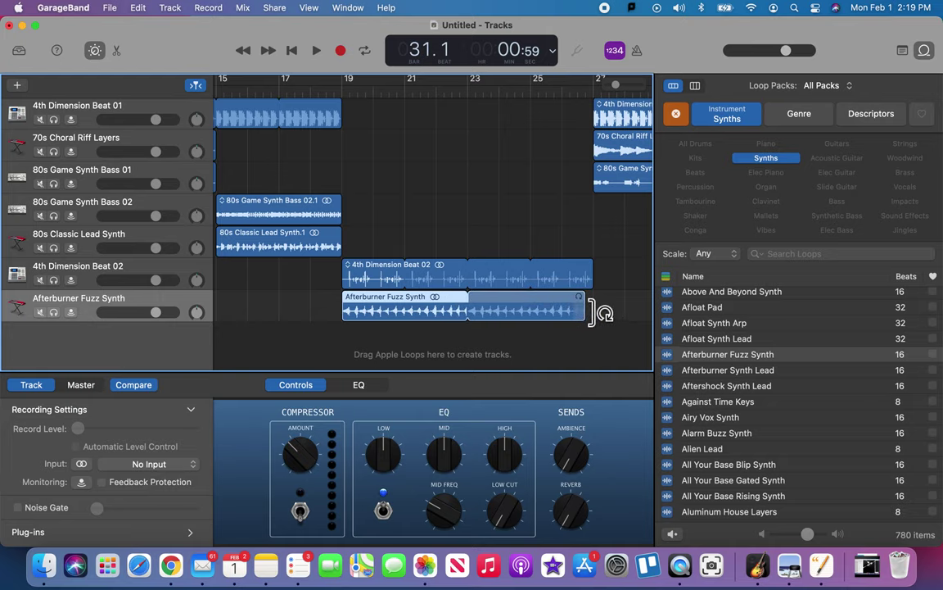
drag(589, 306, 602, 306)
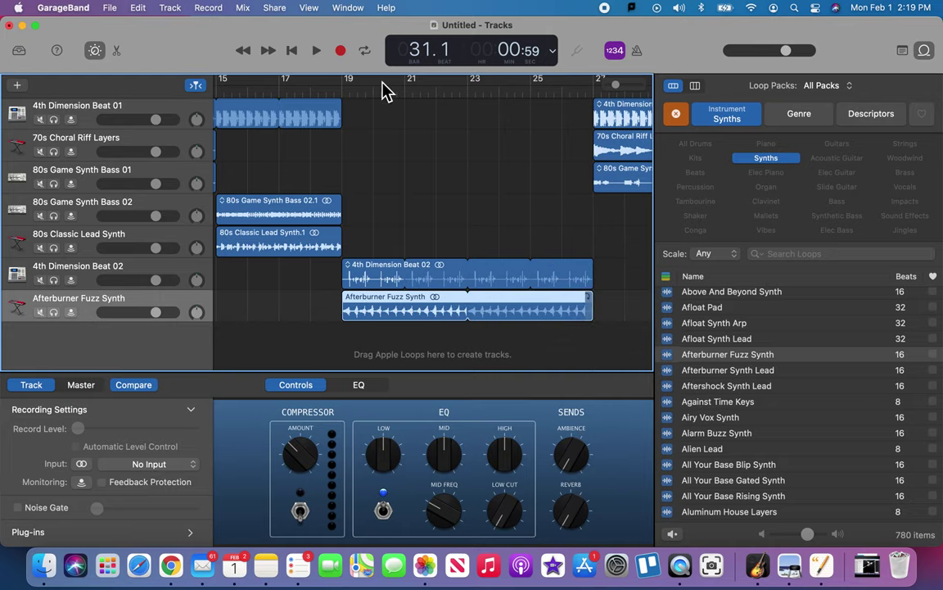
Play the arrangement from just before bar 19 through the fuzz synth section to about bar 27.
click(328, 99)
key(space)
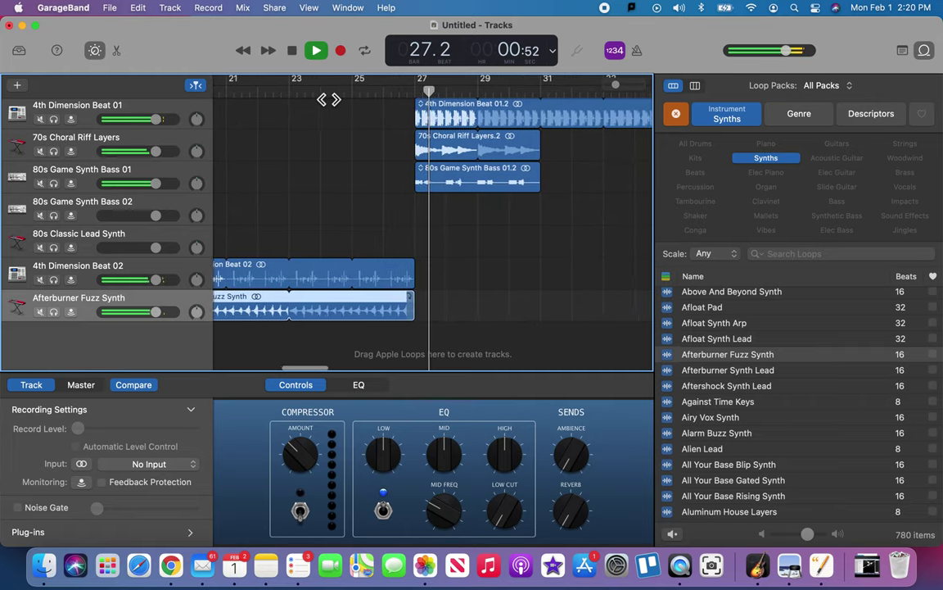
scroll(351, 177, down, 1)
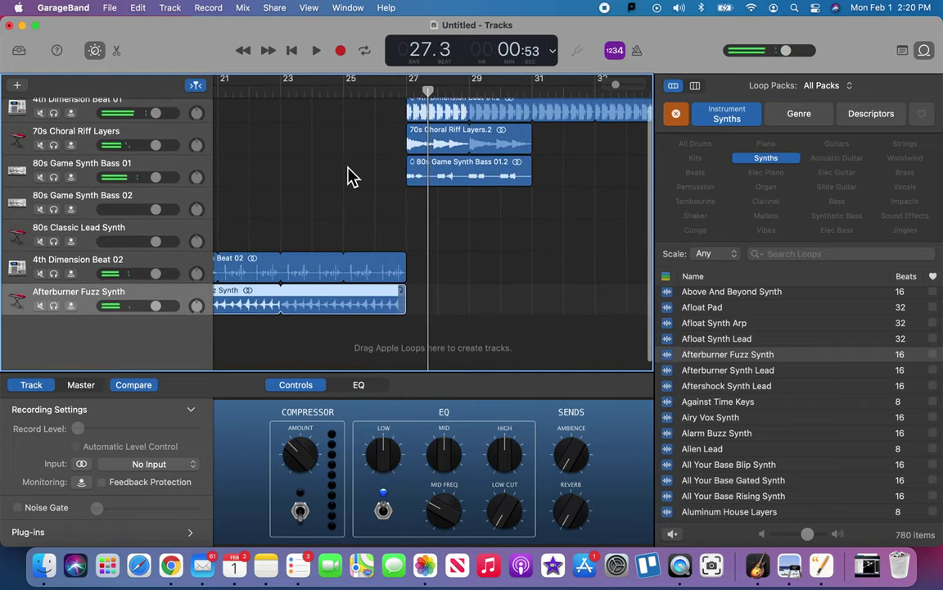
scroll(737, 419, down, 2)
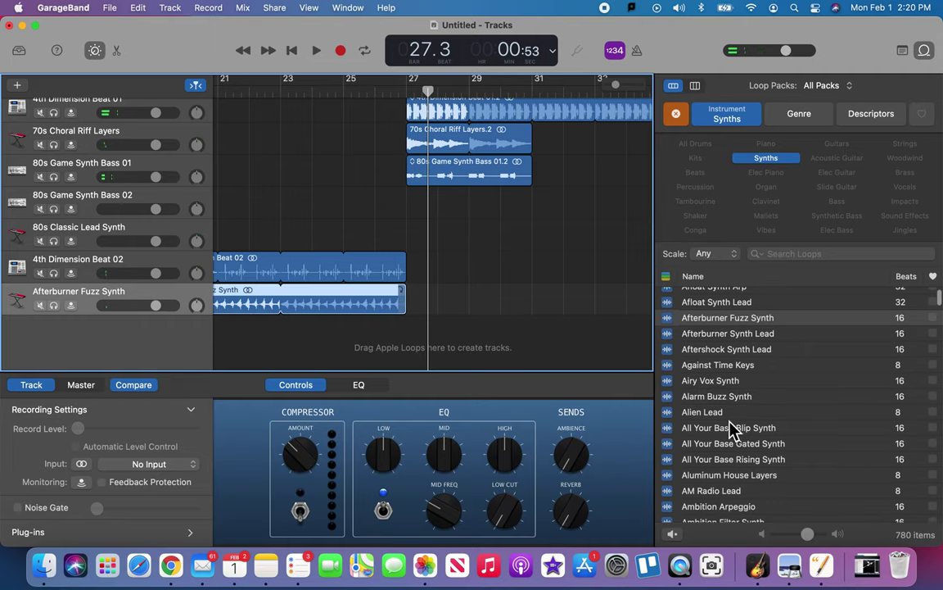
Audition synth loops for the middle section, from Airy Vox Synth and Alien Lead through Ambition Arpeggio and Ambition Filter Synth.
click(725, 414)
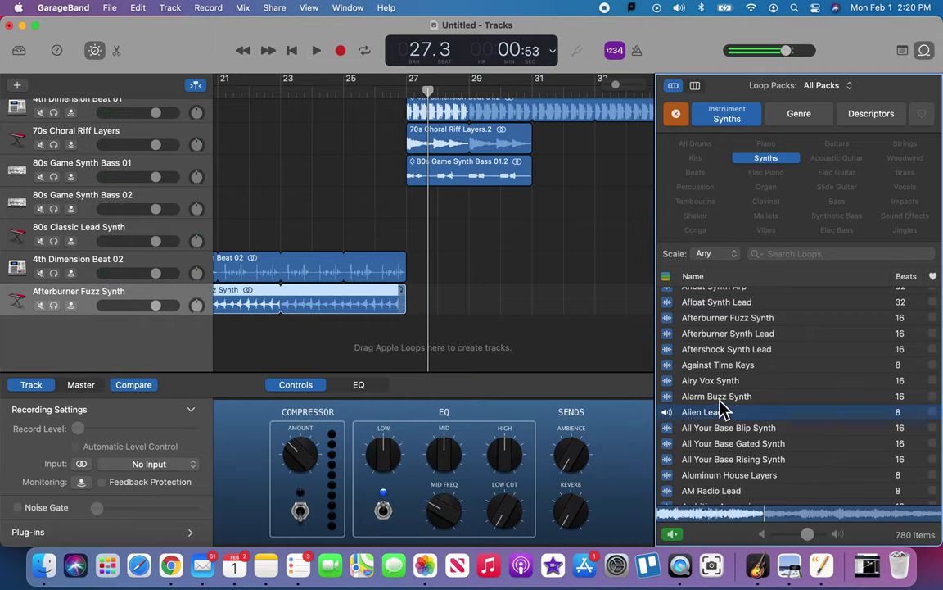
click(722, 398)
click(723, 383)
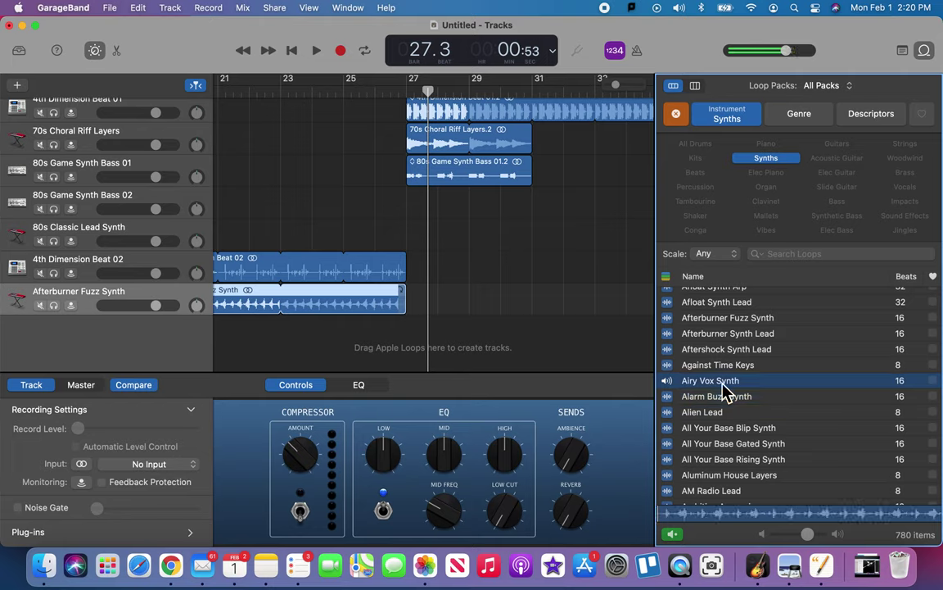
click(713, 430)
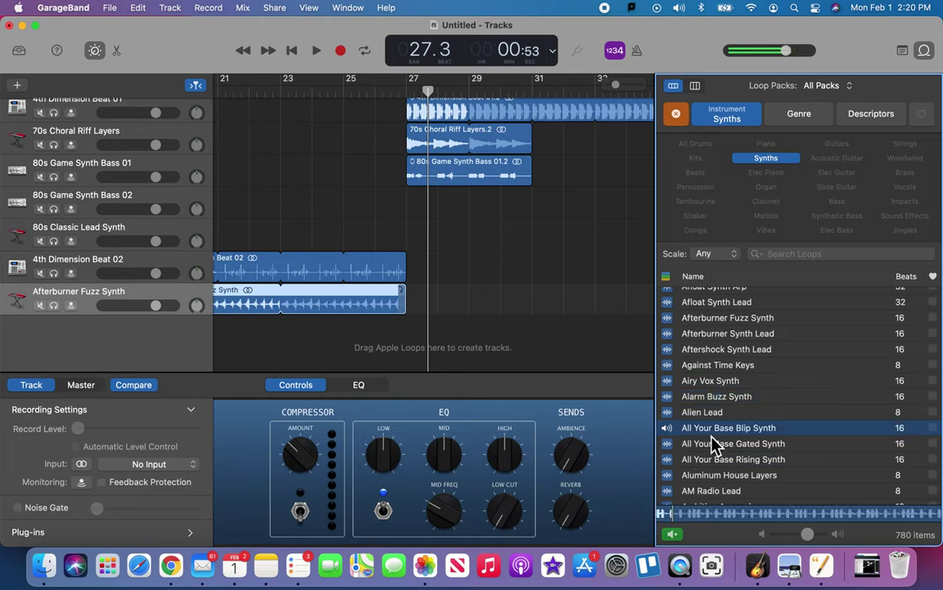
scroll(713, 434, down, 4)
click(713, 426)
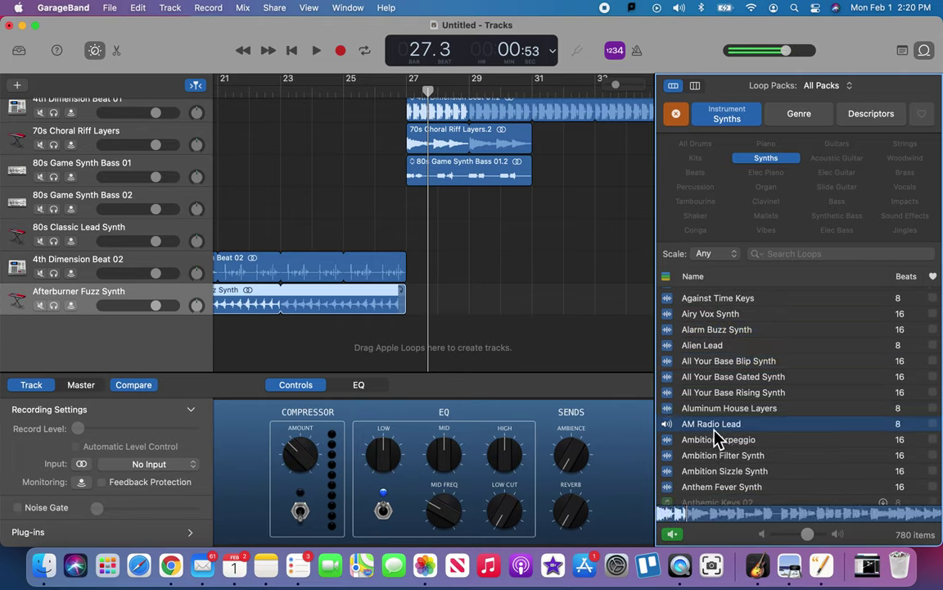
click(714, 440)
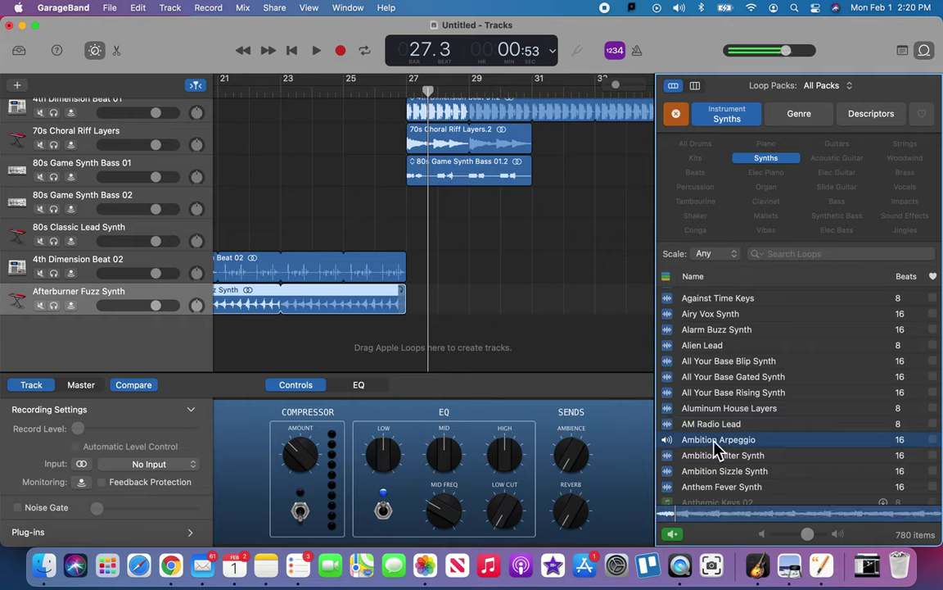
click(713, 454)
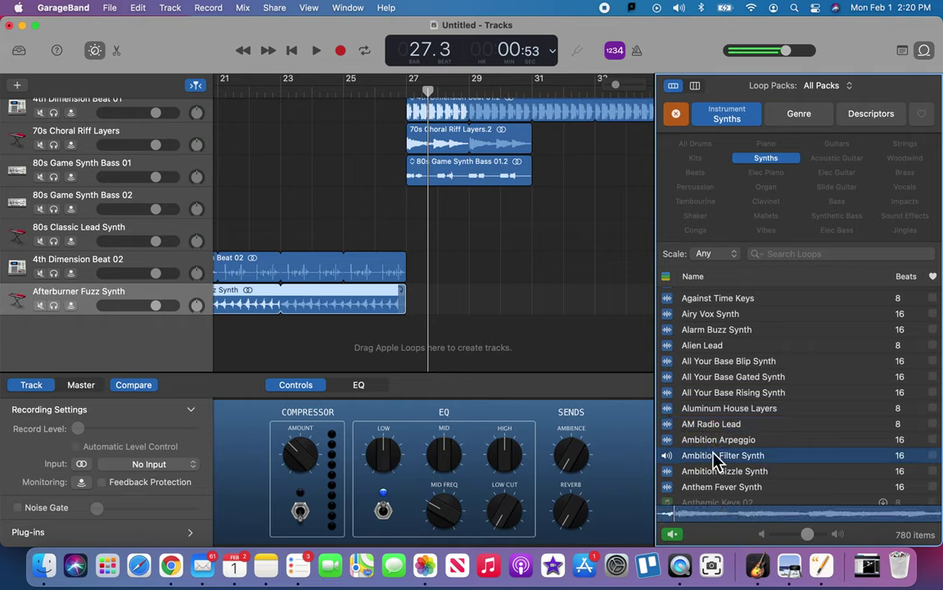
Preview the Diode Test Arpeggio loop, add it on a new track at bar 19 and loop it to bar 27.
scroll(717, 458, down, 10)
scroll(717, 461, down, 15)
click(717, 401)
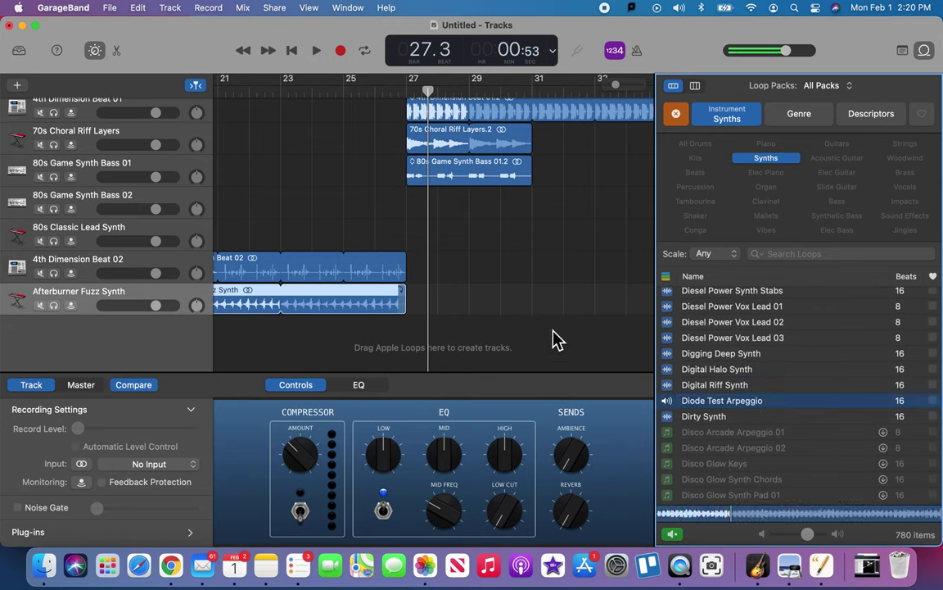
scroll(553, 340, left, 5)
scroll(691, 412, down, 1)
drag(725, 390, 615, 334)
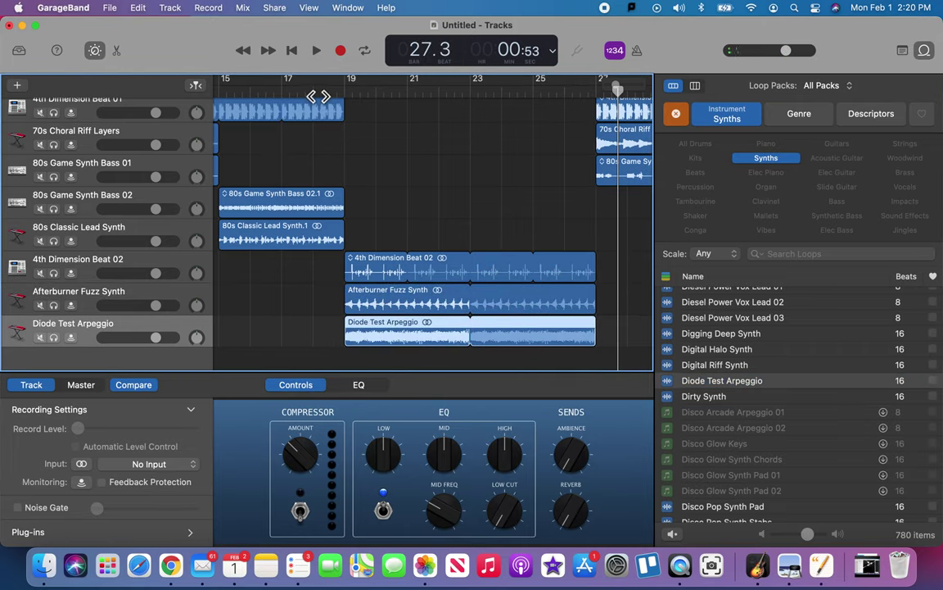
Play the arrangement from about bar 18 into the middle section with the new arpeggio and stop past bar 22.
click(317, 92)
key(space)
scroll(318, 98, left, 2)
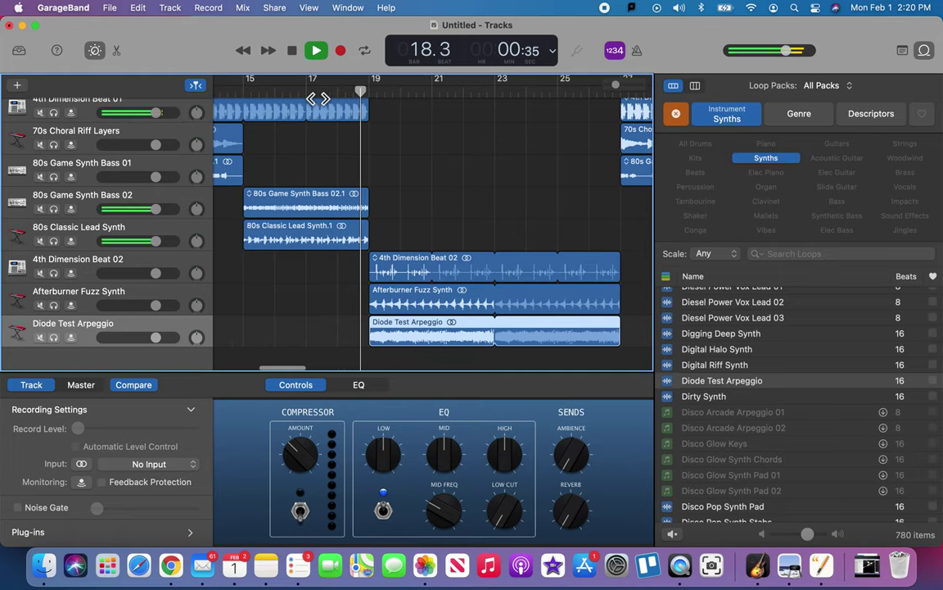
scroll(317, 99, right, 1)
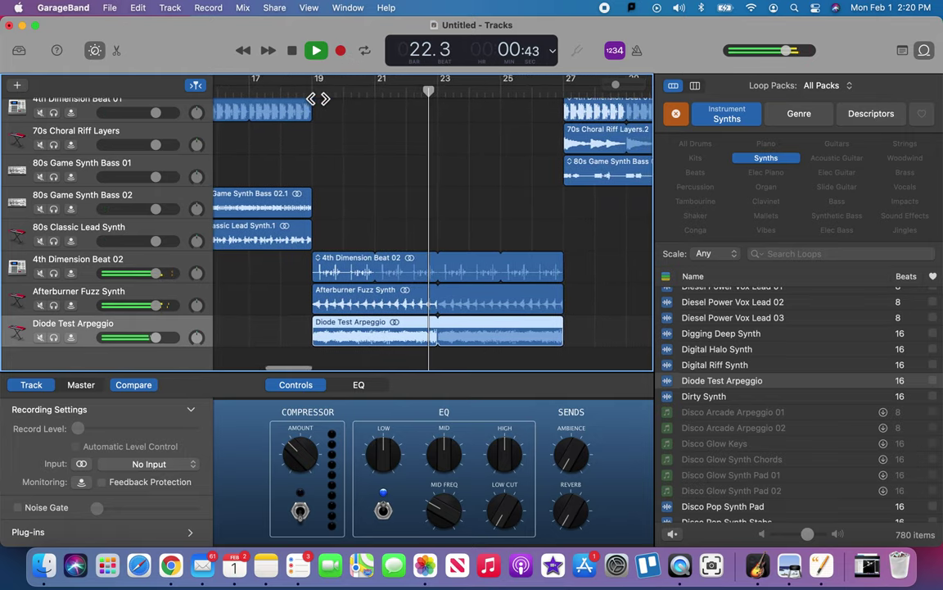
key(space)
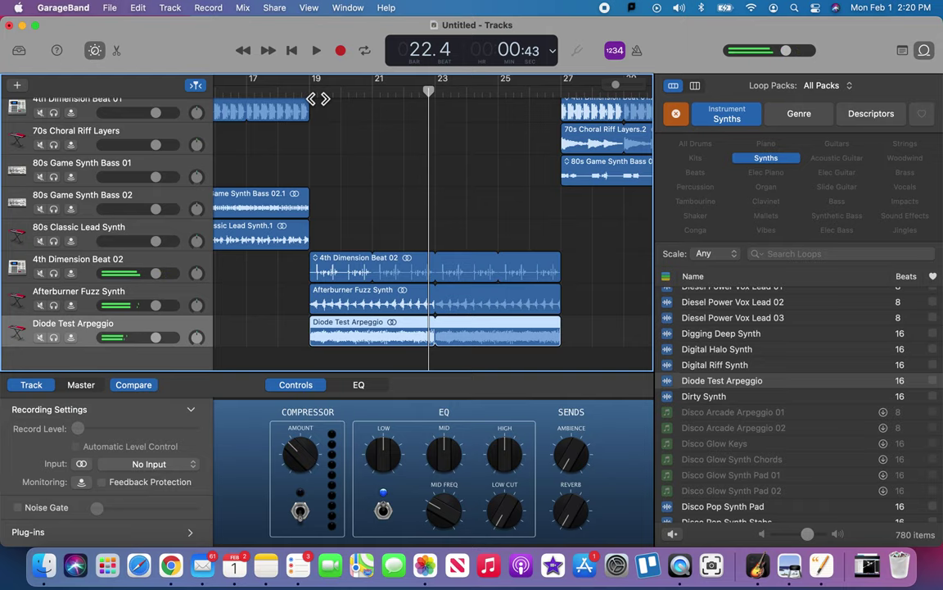
Review the arrangement from bar 1 through the alternating sections and the bar 19–27 middle section to the regions after bar 27.
scroll(394, 156, left, 10)
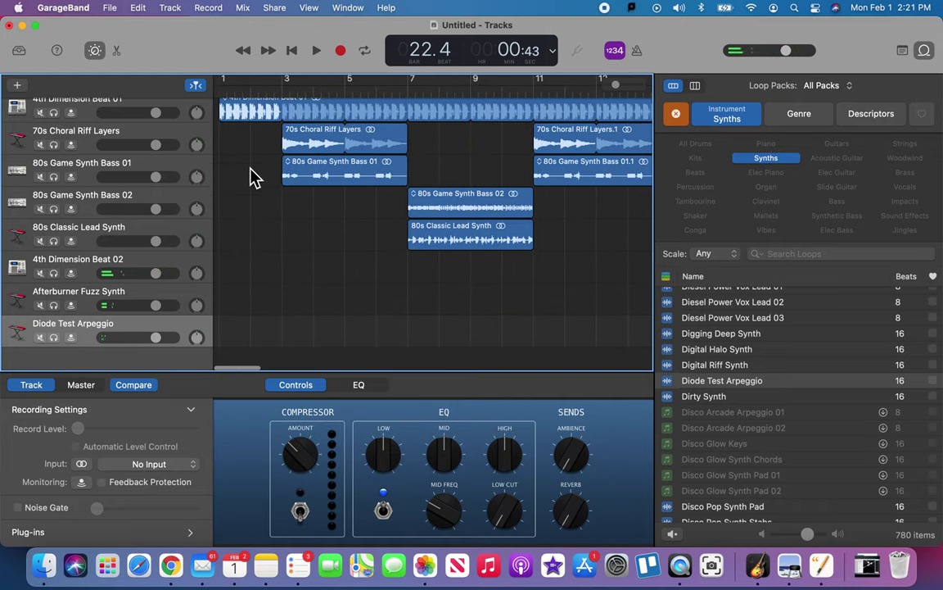
scroll(531, 293, down, 1)
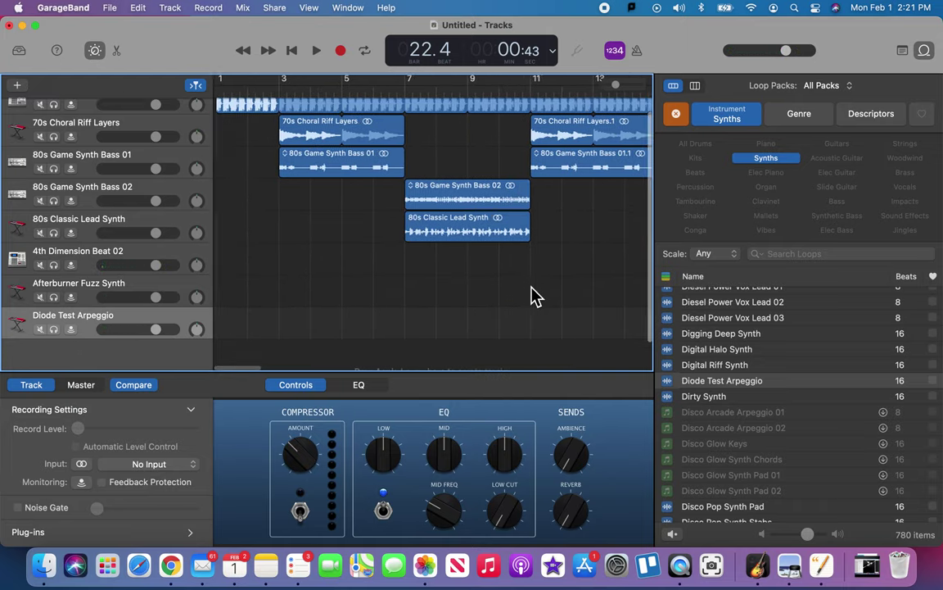
scroll(531, 293, right, 4)
scroll(530, 187, right, 8)
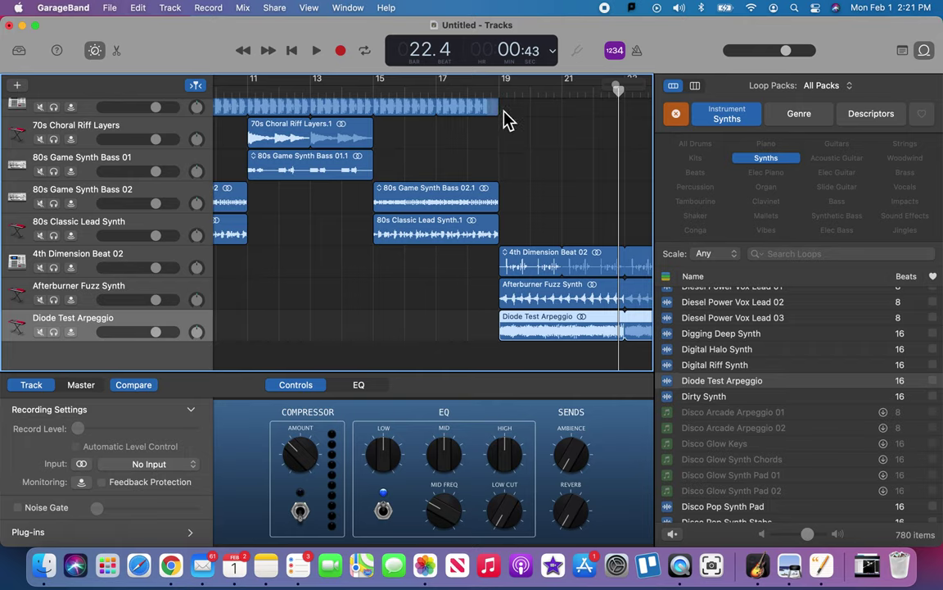
scroll(527, 207, right, 3)
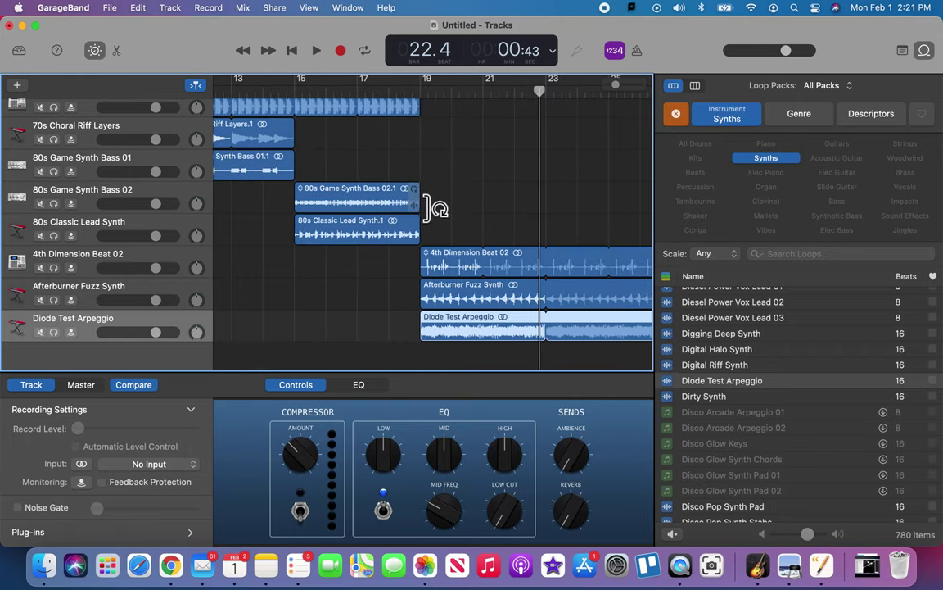
scroll(385, 205, left, 6)
drag(287, 139, 414, 176)
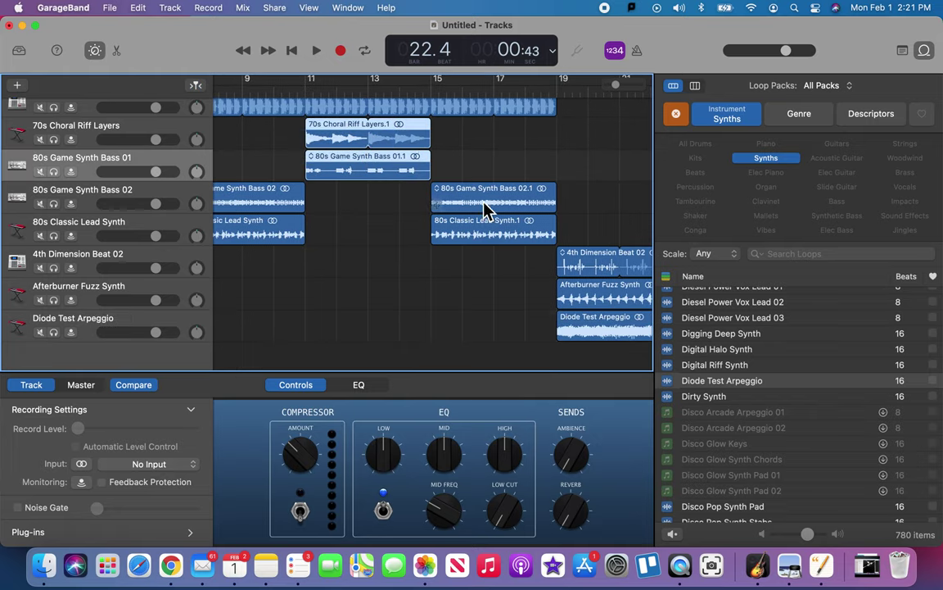
scroll(461, 310, right, 15)
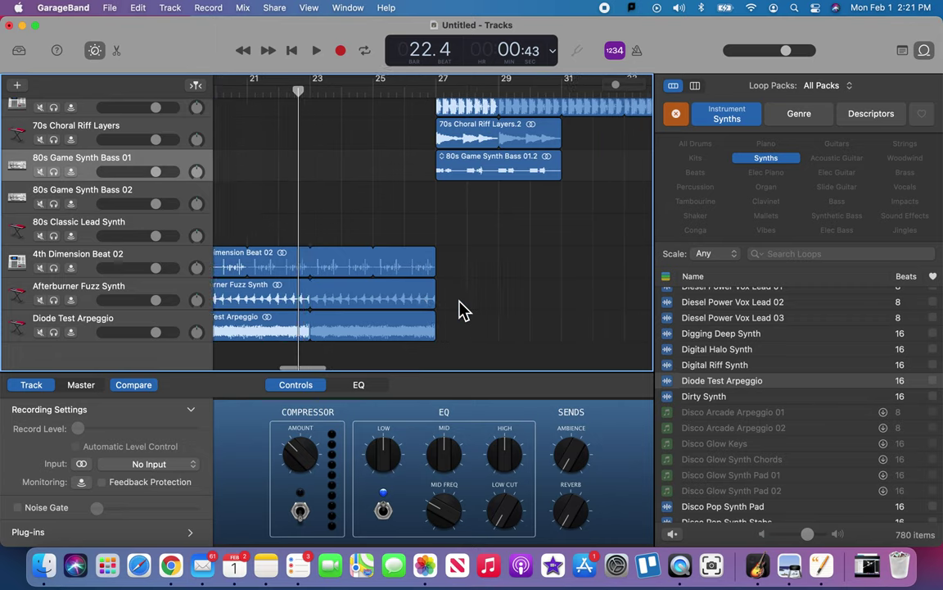
scroll(460, 309, right, 1)
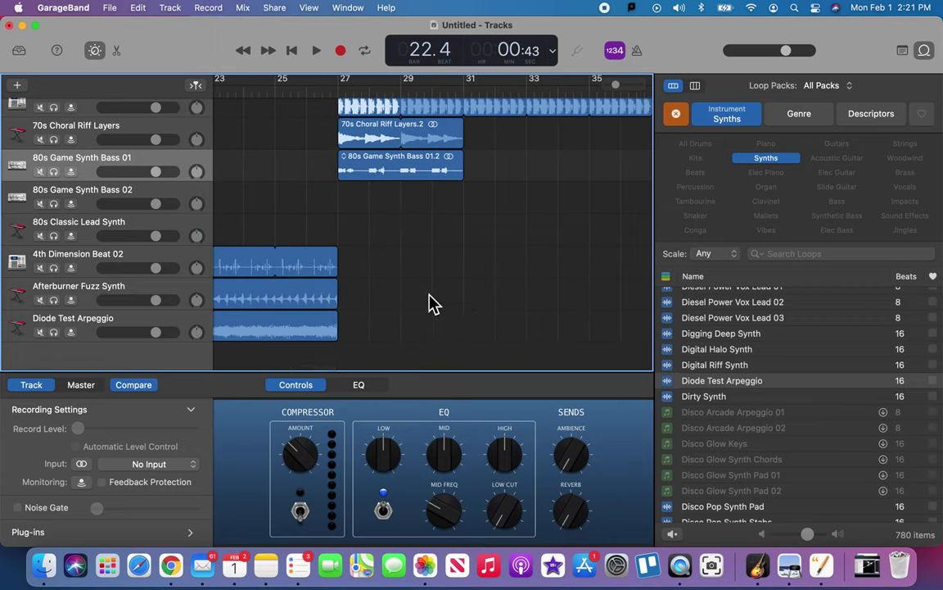